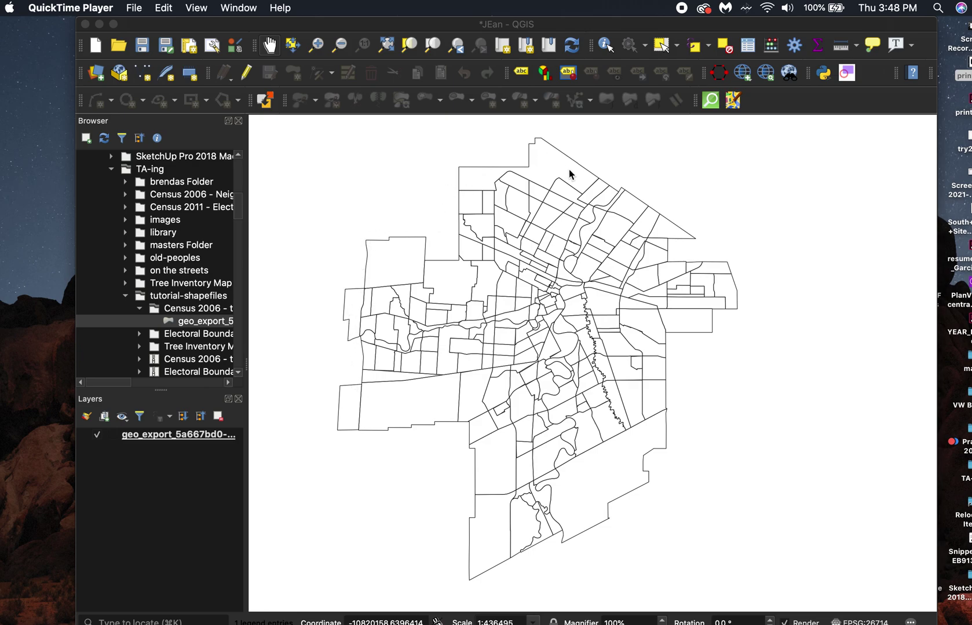
# Pan the Winnipeg neighbourhood boundary map toward the centre of the map view.
pyautogui.moveTo(743, 381); pyautogui.dragTo(803, 397)
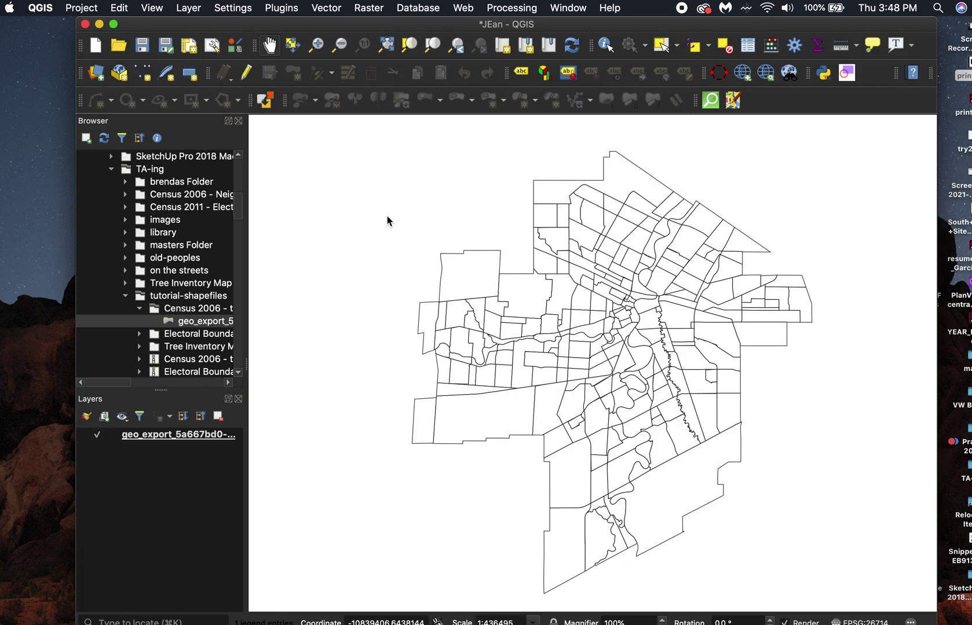
pyautogui.click(284, 18)
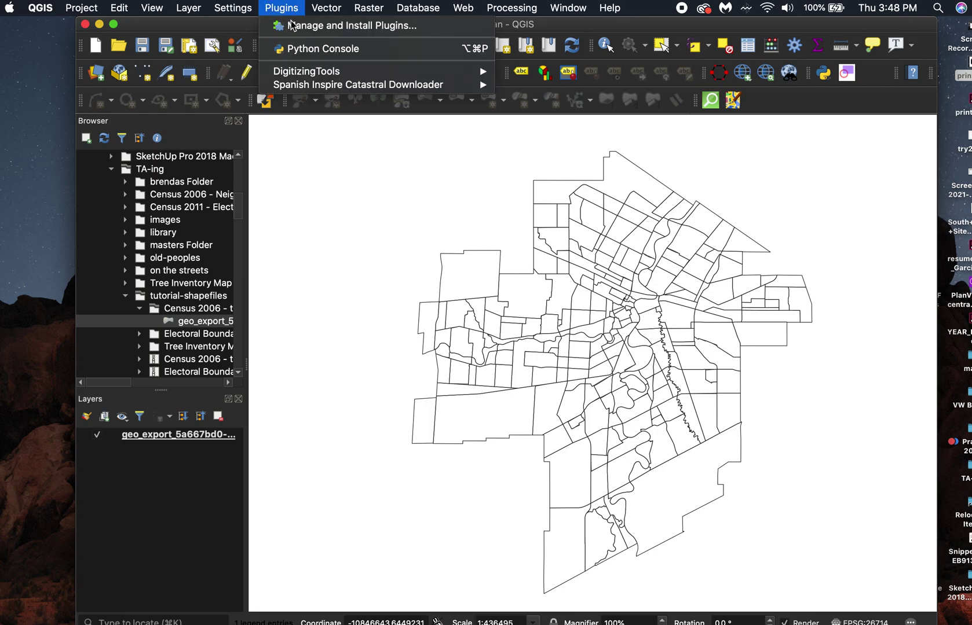
pyautogui.click(329, 26)
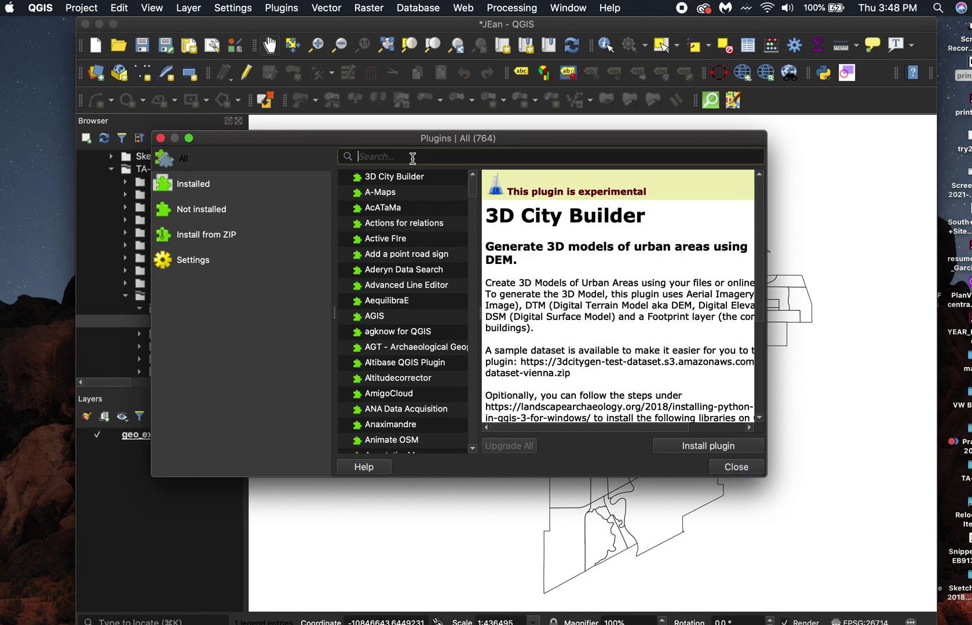
pyautogui.write('ope')
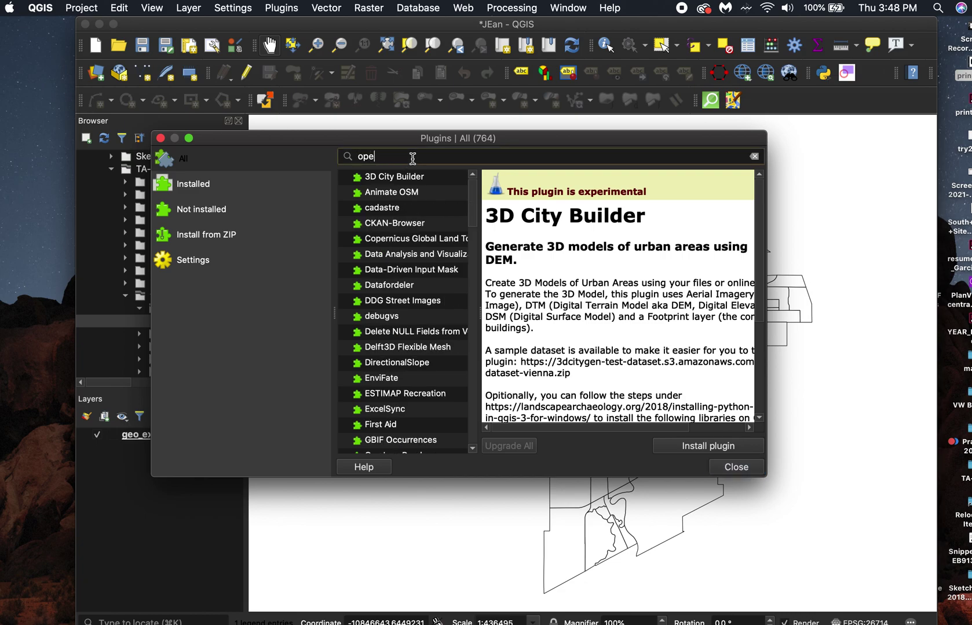
pyautogui.write('nla')
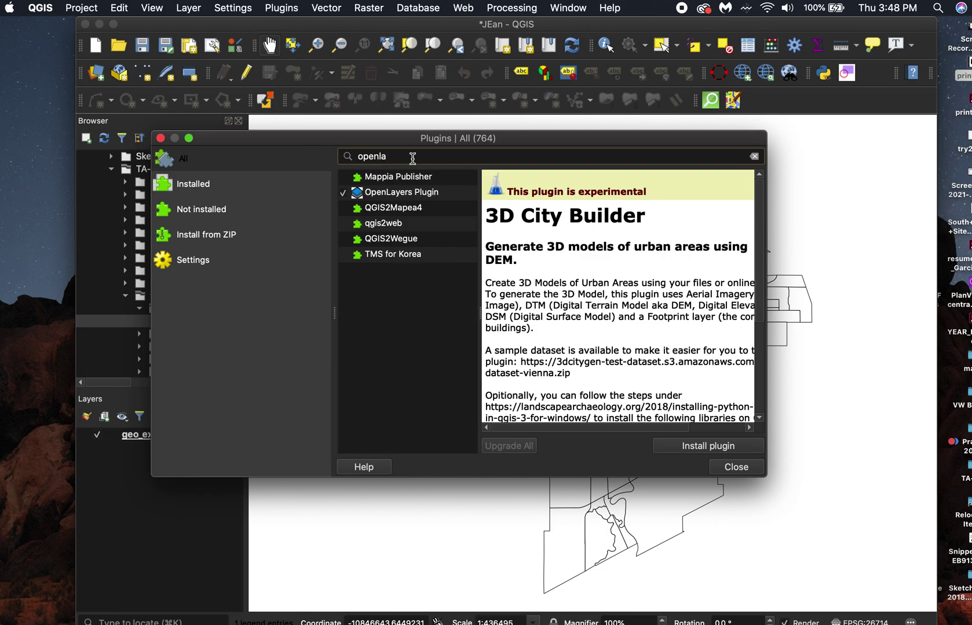
pyautogui.click(427, 197)
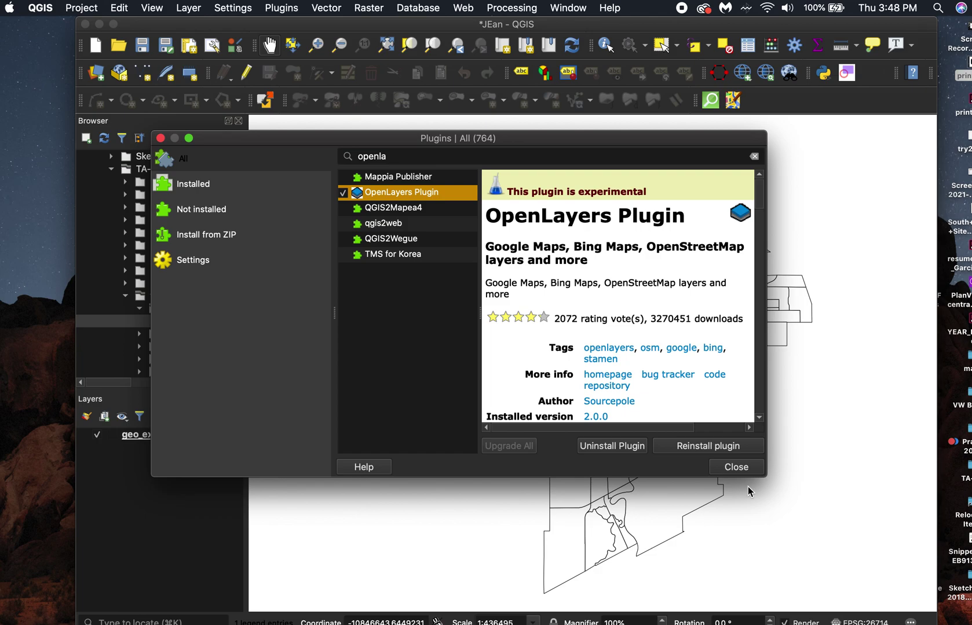
pyautogui.click(736, 467)
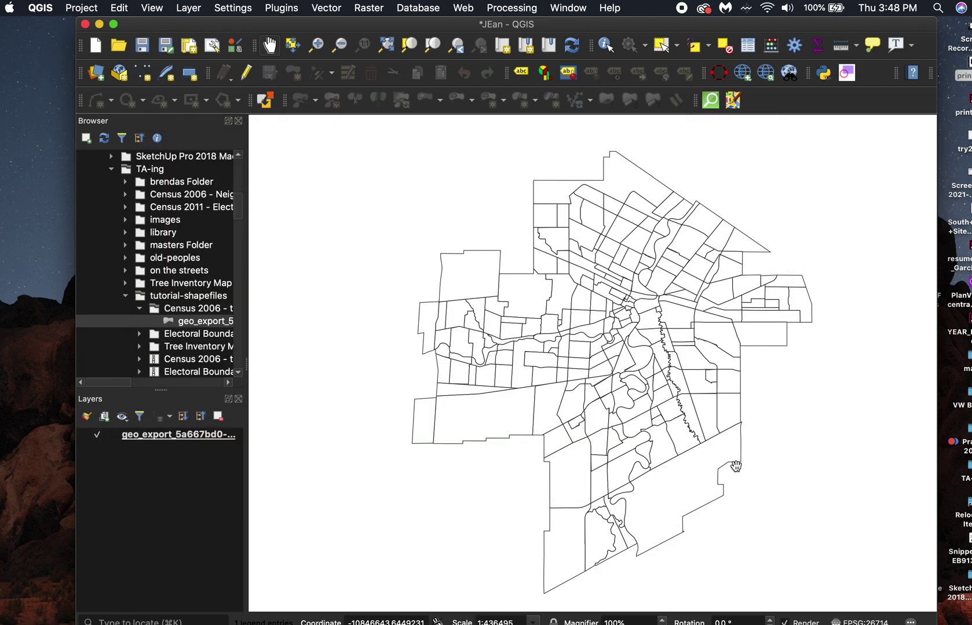
# Add an OpenStreetMap basemap layer through the OpenLayers plugin in the Web menu.
pyautogui.click(463, 8)
pyautogui.moveTo(491, 80)
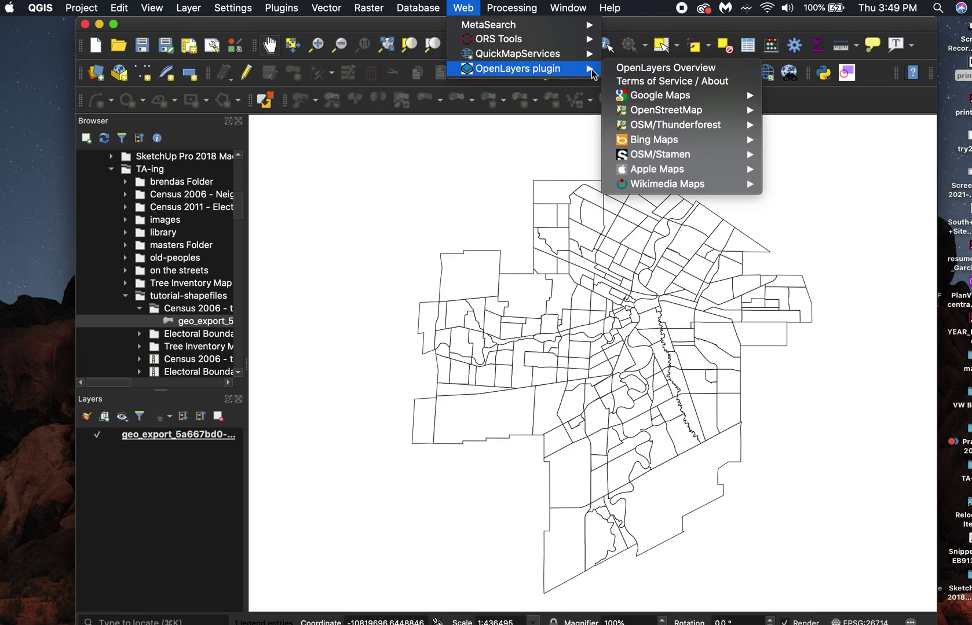
pyautogui.moveTo(669, 116)
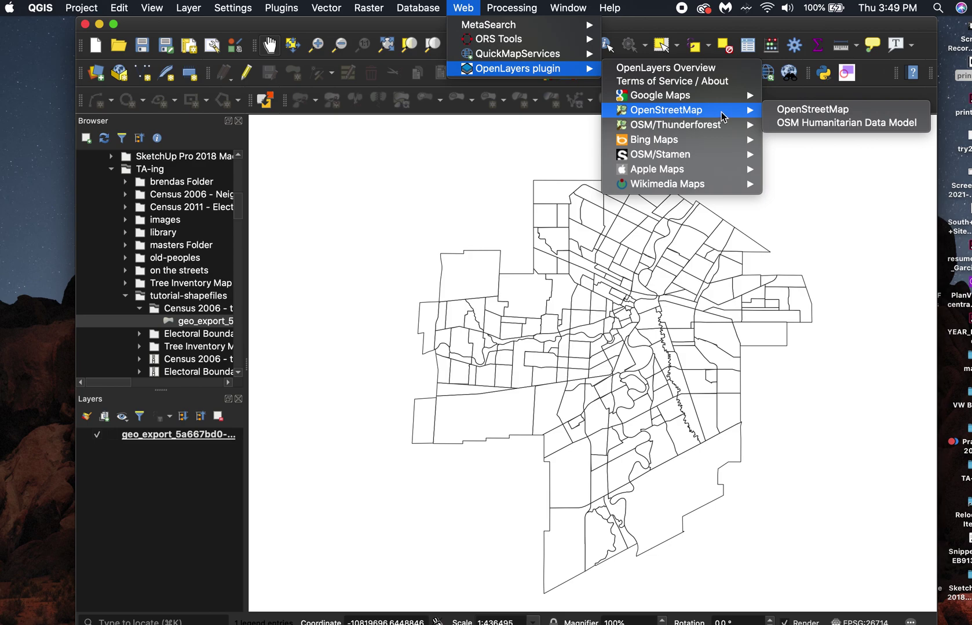
pyautogui.click(807, 114)
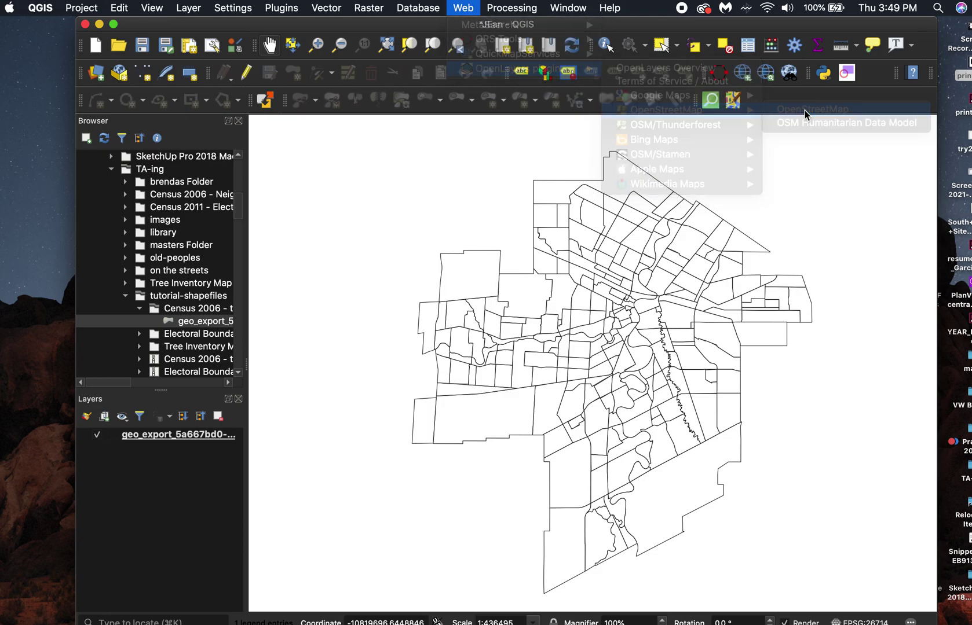
# Zoom and pan the map in on the Grant Avenue and Kenaston Boulevard area.
pyautogui.scroll(1, 644, 321)
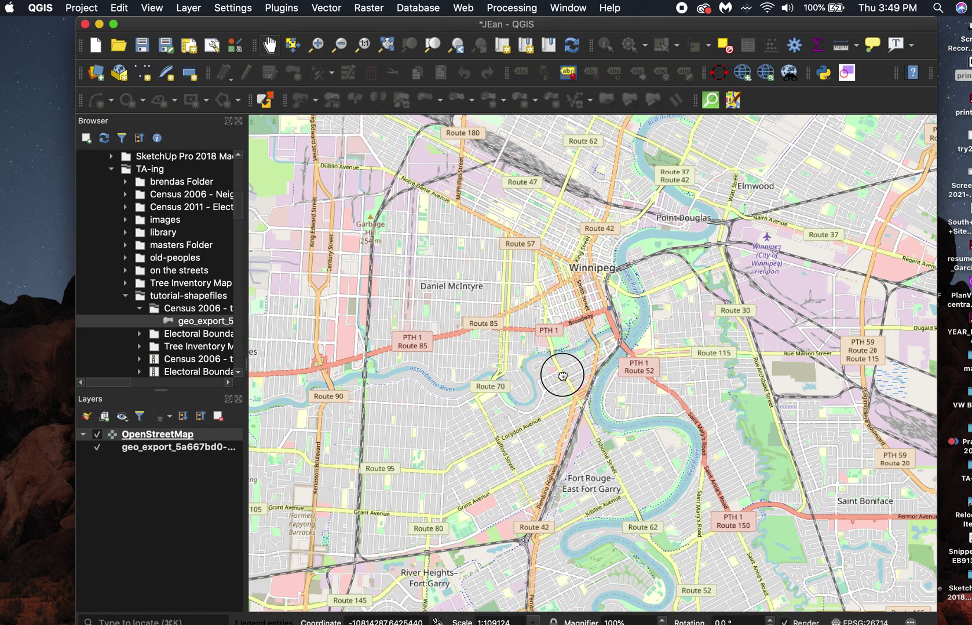
pyautogui.moveTo(559, 373); pyautogui.dragTo(560, 431)
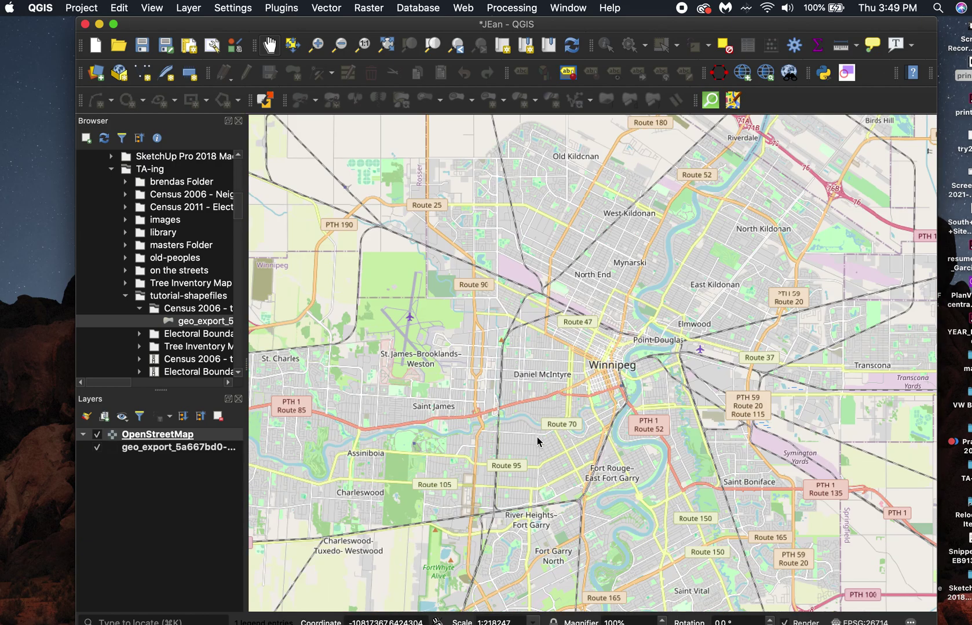
pyautogui.moveTo(509, 467); pyautogui.dragTo(498, 431)
pyautogui.scroll(2, 484, 456)
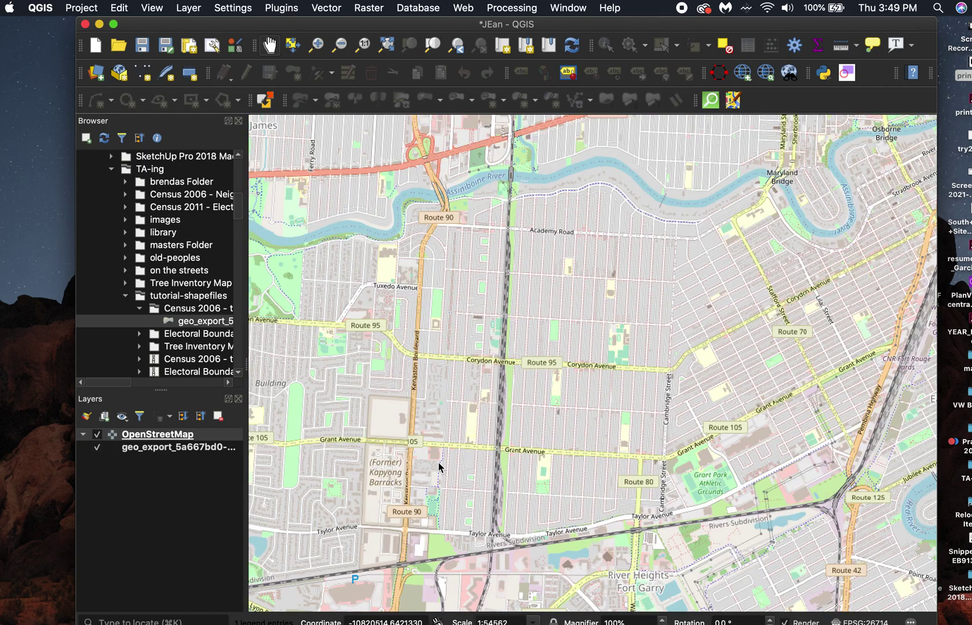
pyautogui.moveTo(490, 379)
pyautogui.mouseDown()
pyautogui.moveTo(508, 395)
pyautogui.moveTo(492, 377)
pyautogui.mouseUp()
pyautogui.scroll(1, 492, 377)
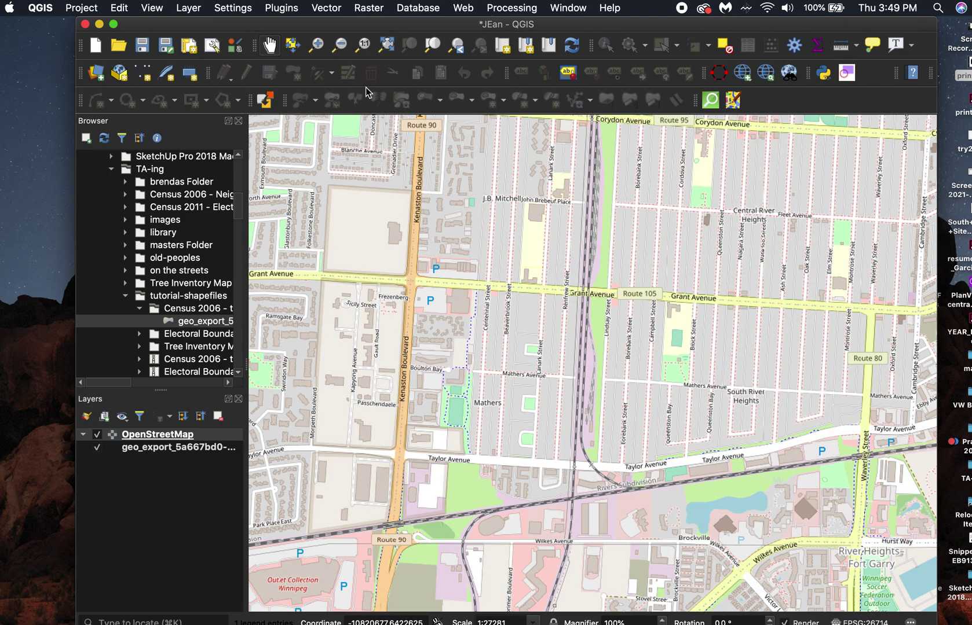
# Search the plugin manager for 'ors too', confirm ORS Tools is installed, then launch ORS Tools.
pyautogui.click(288, 10)
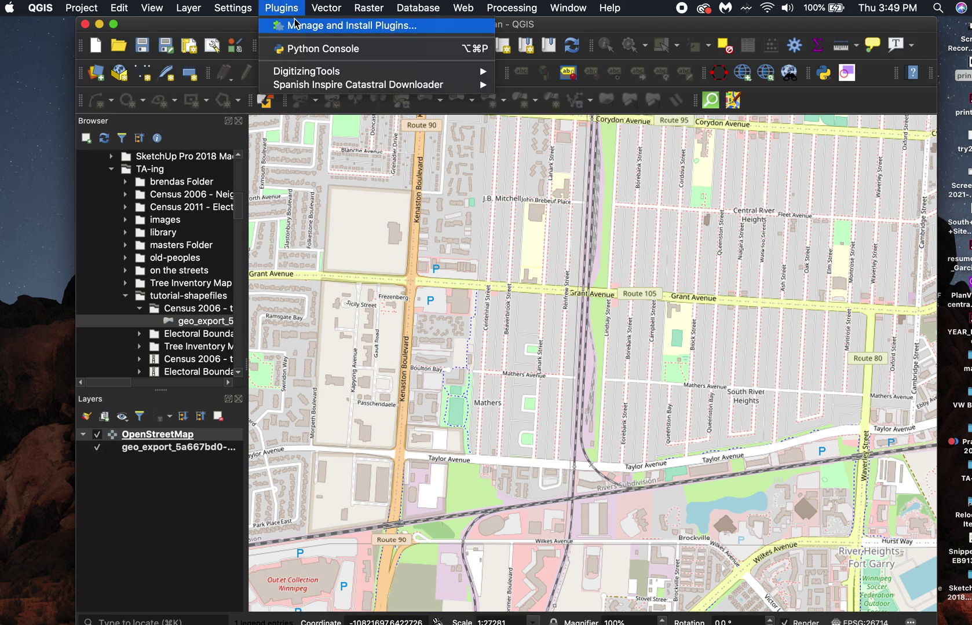
pyautogui.click(313, 30)
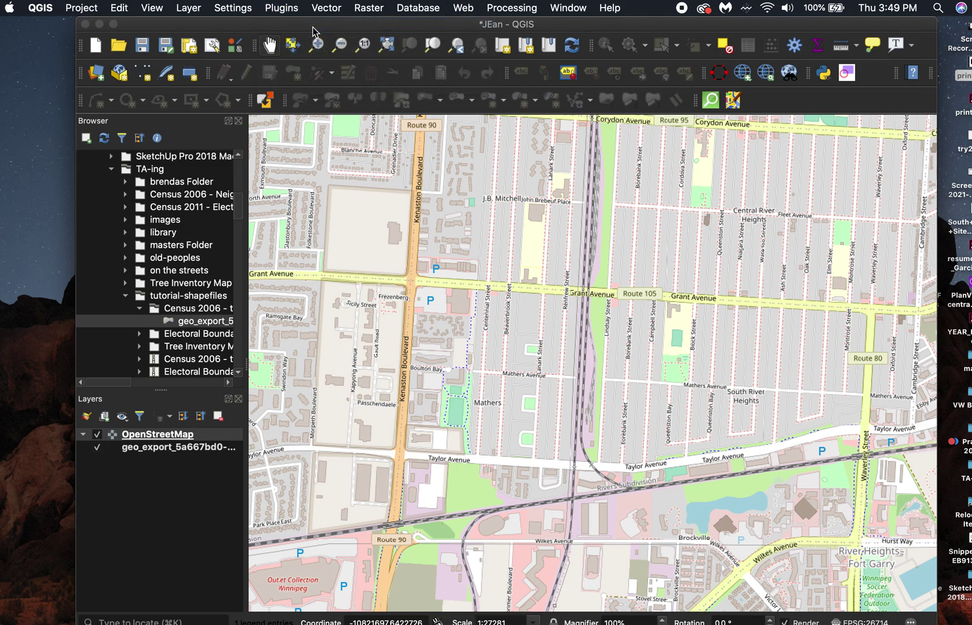
pyautogui.click(753, 157)
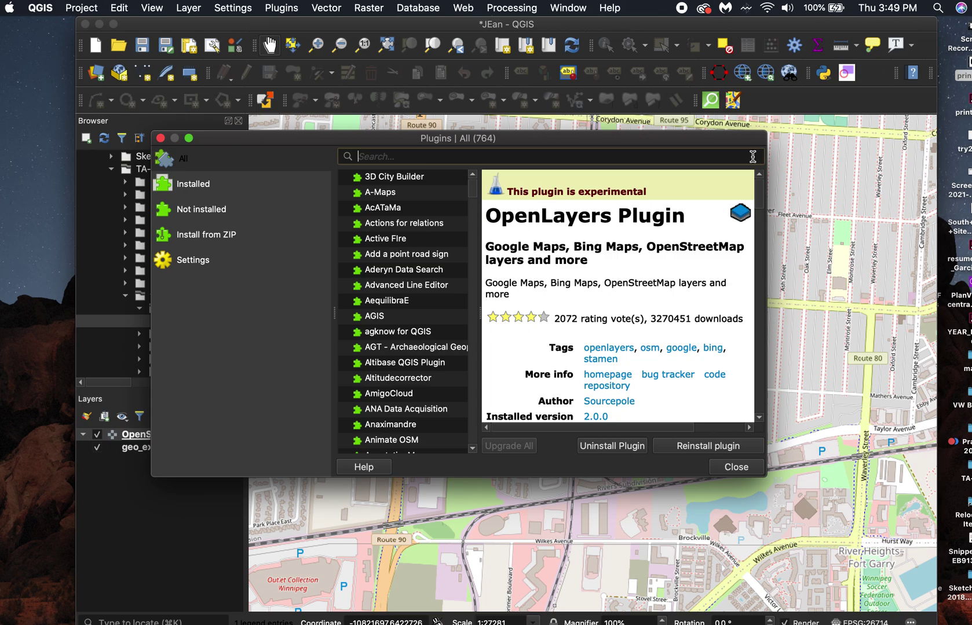
pyautogui.write('or')
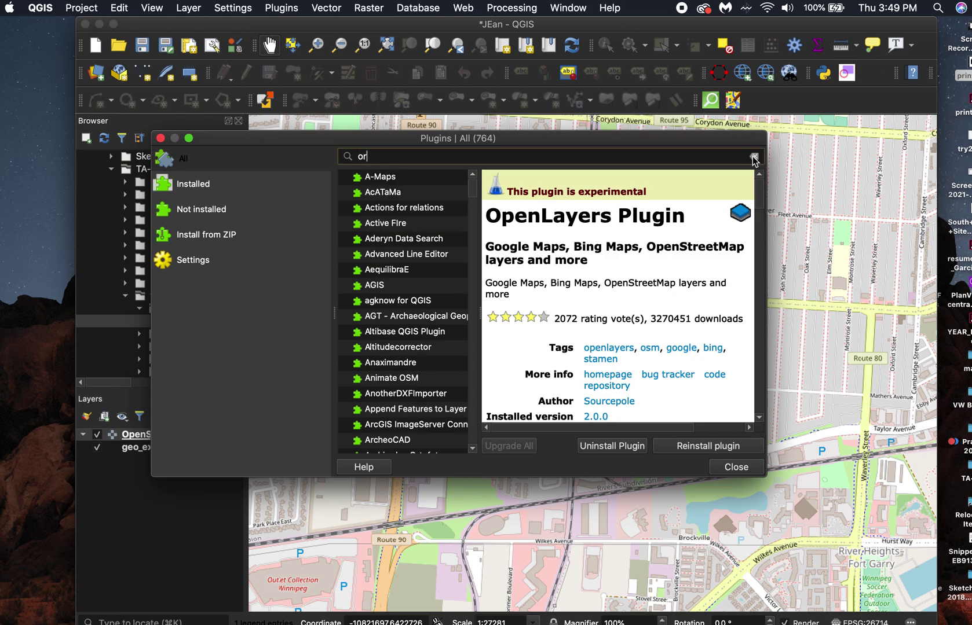
pyautogui.write('s too')
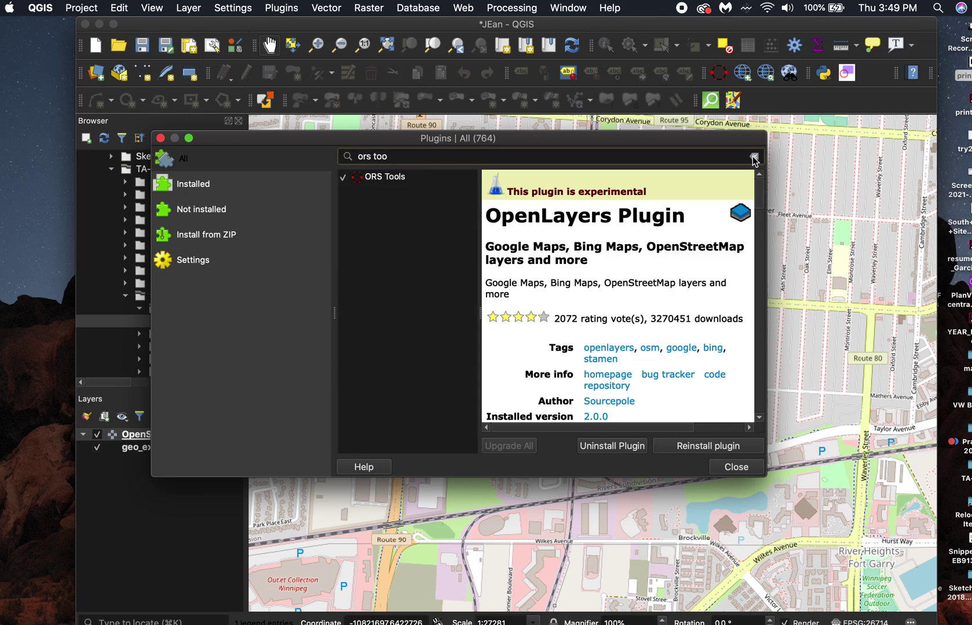
pyautogui.click(416, 177)
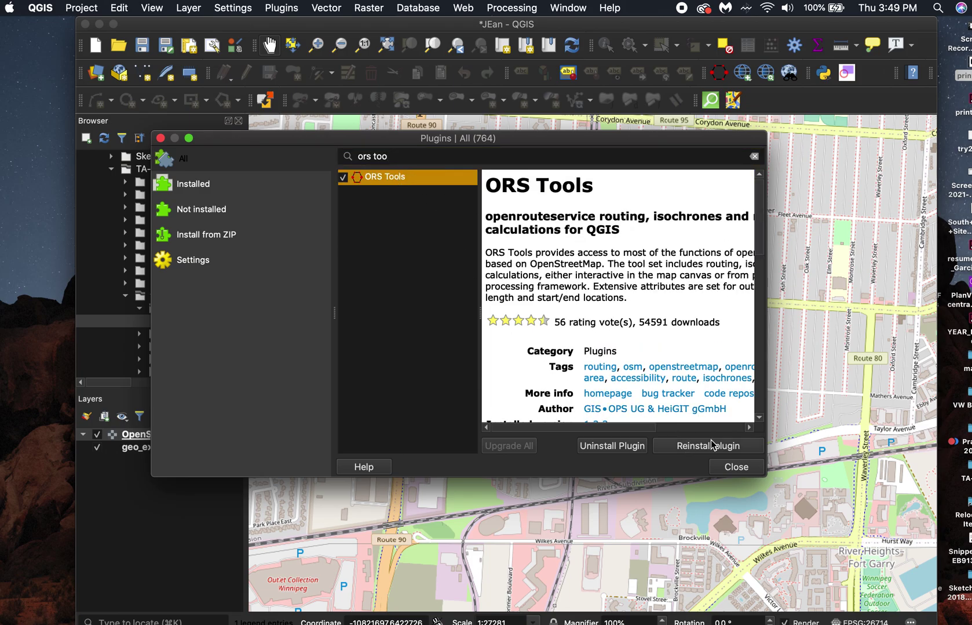
pyautogui.click(736, 467)
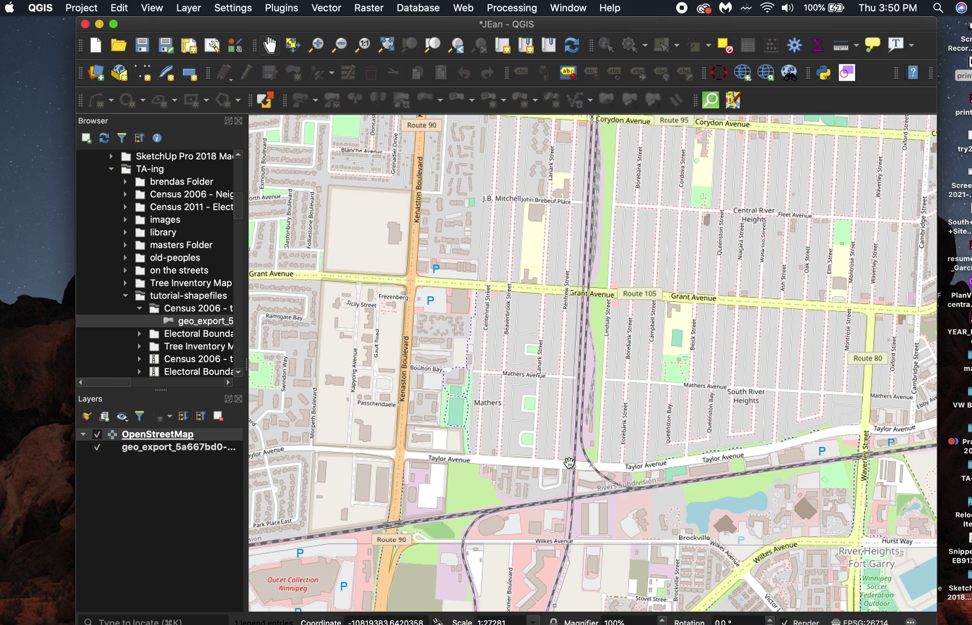
pyautogui.click(718, 73)
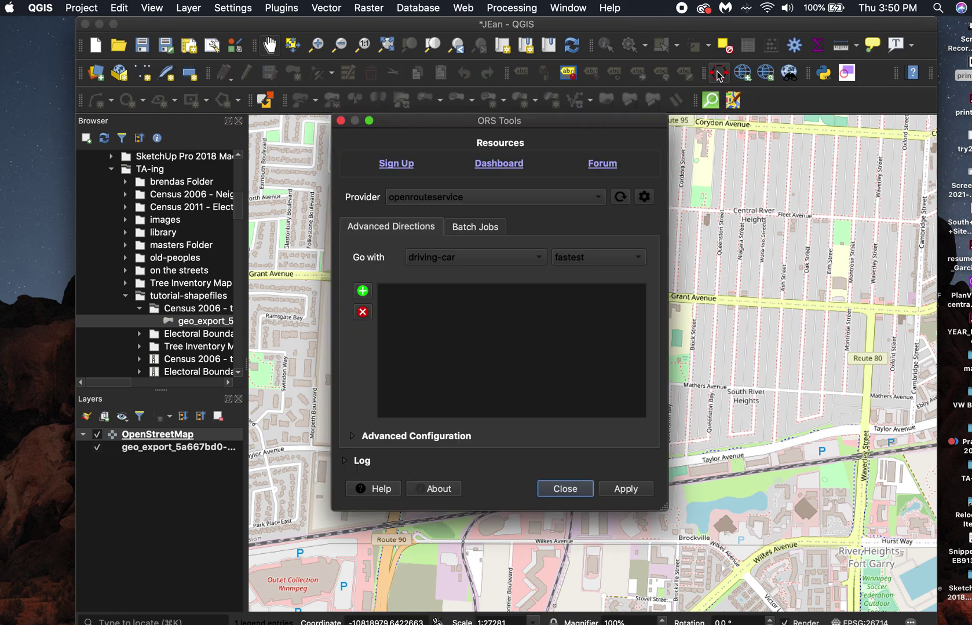
# Go to the openrouteservice sign-up page and close the duplicate browser tab.
pyautogui.click(396, 164)
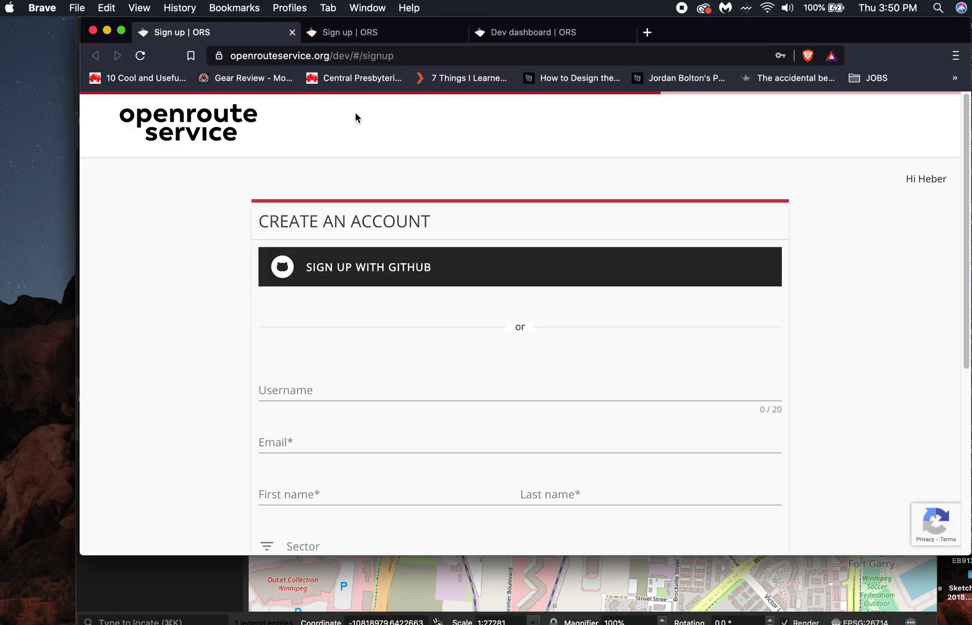
pyautogui.click(461, 33)
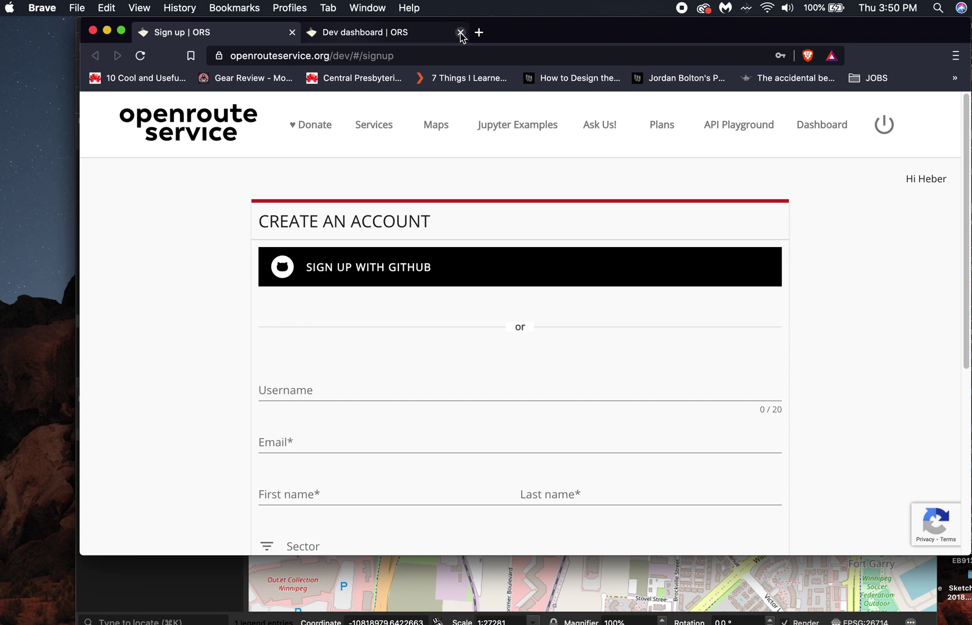
pyautogui.scroll(-1, 357, 355)
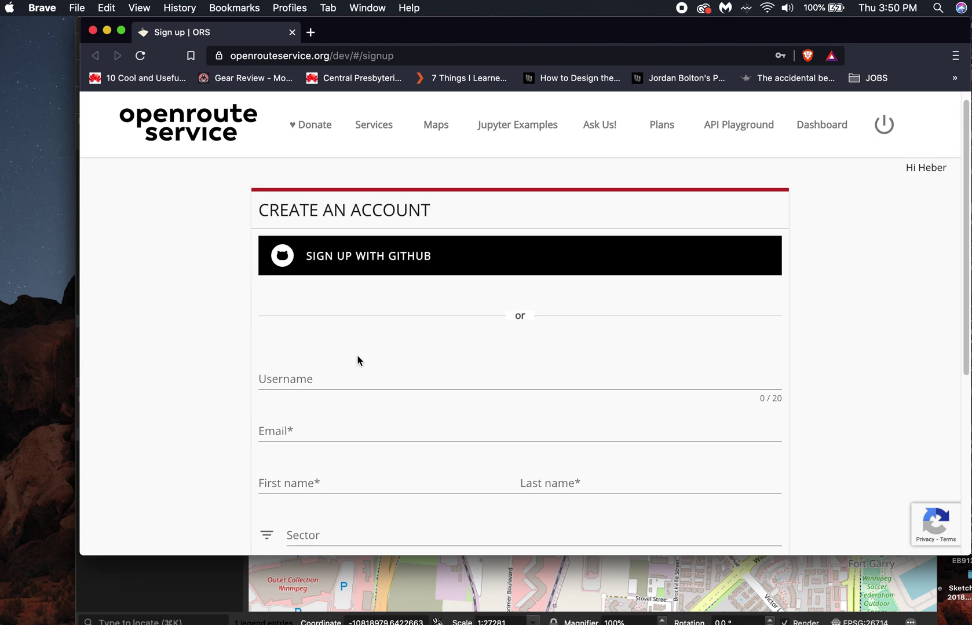
pyautogui.scroll(-1, 357, 357)
# Enter the account username and the user's e-mail address in the sign-up form.
pyautogui.click(356, 352)
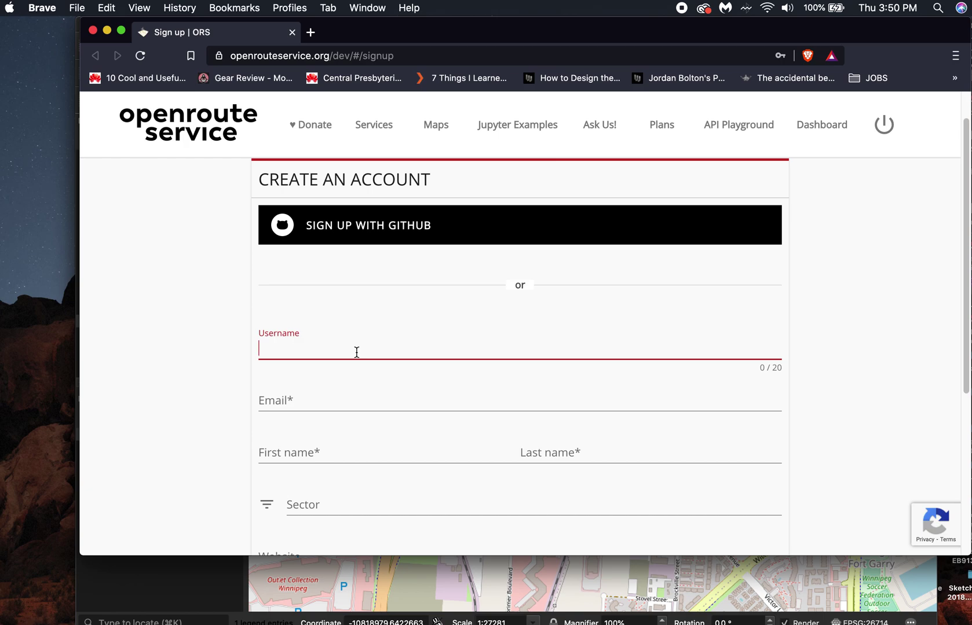
pyautogui.write('H')
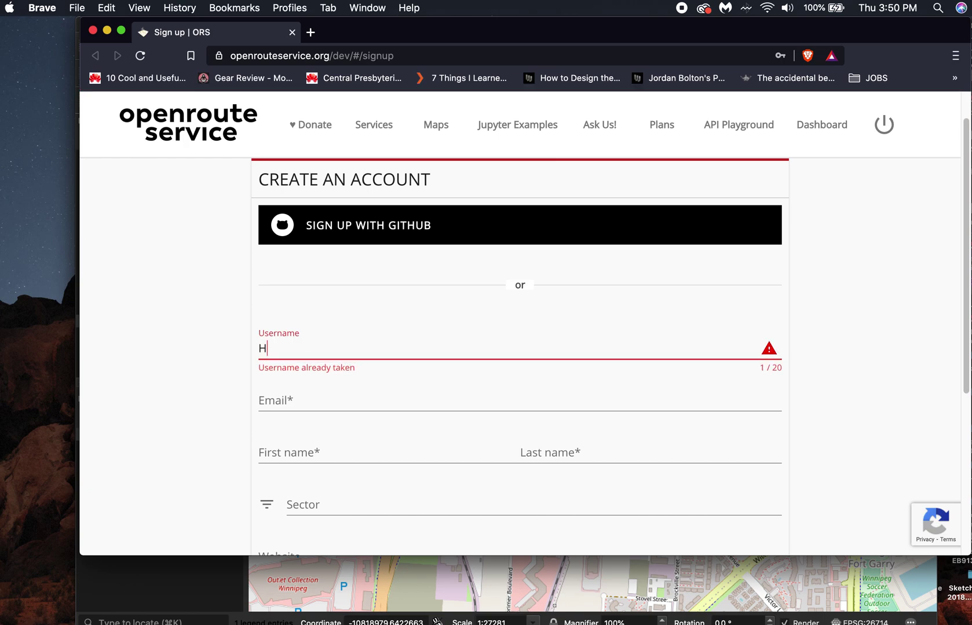
pyautogui.press('BackSpace')
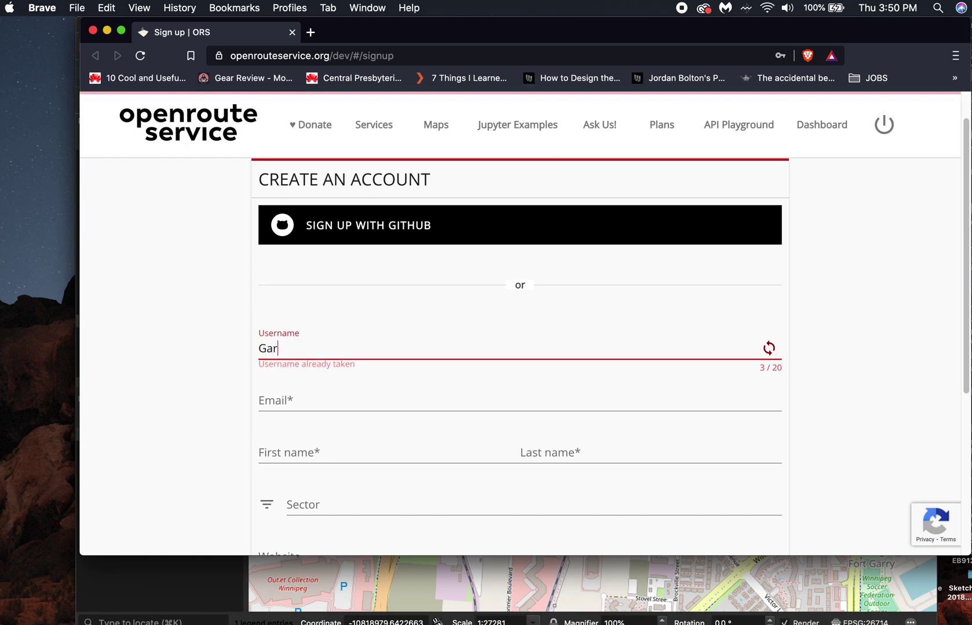
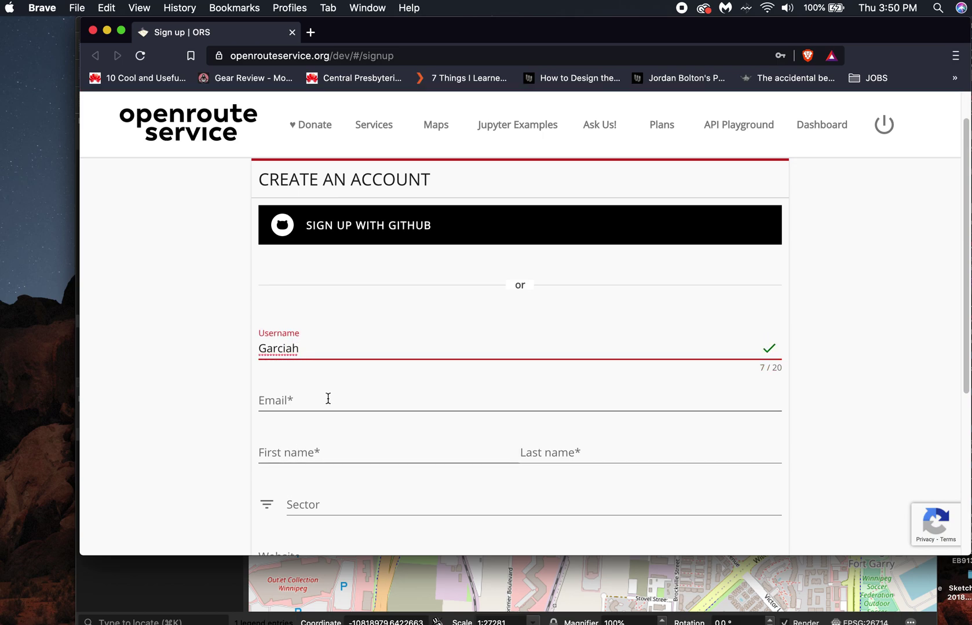
pyautogui.click(323, 400)
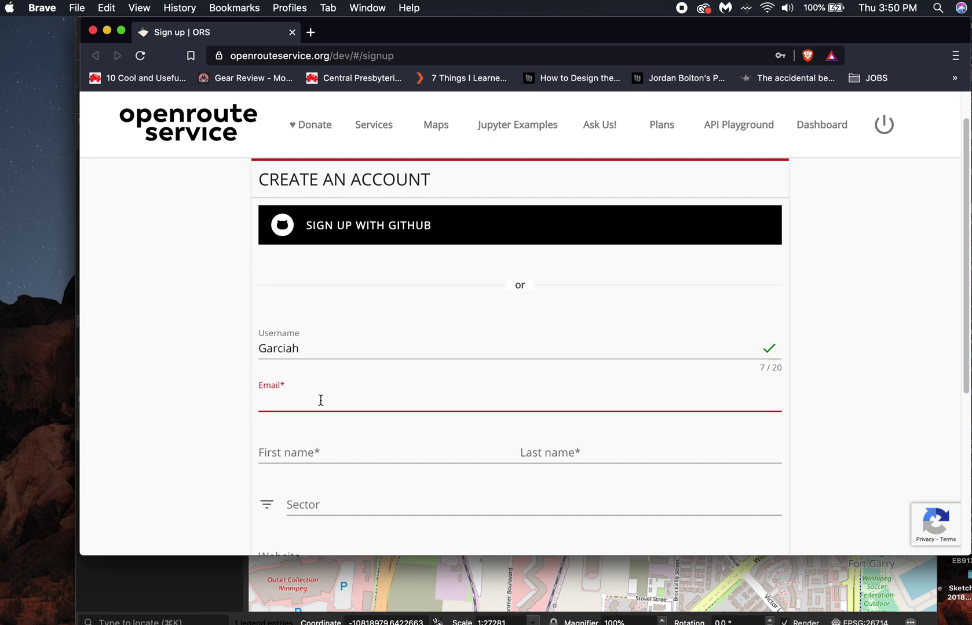
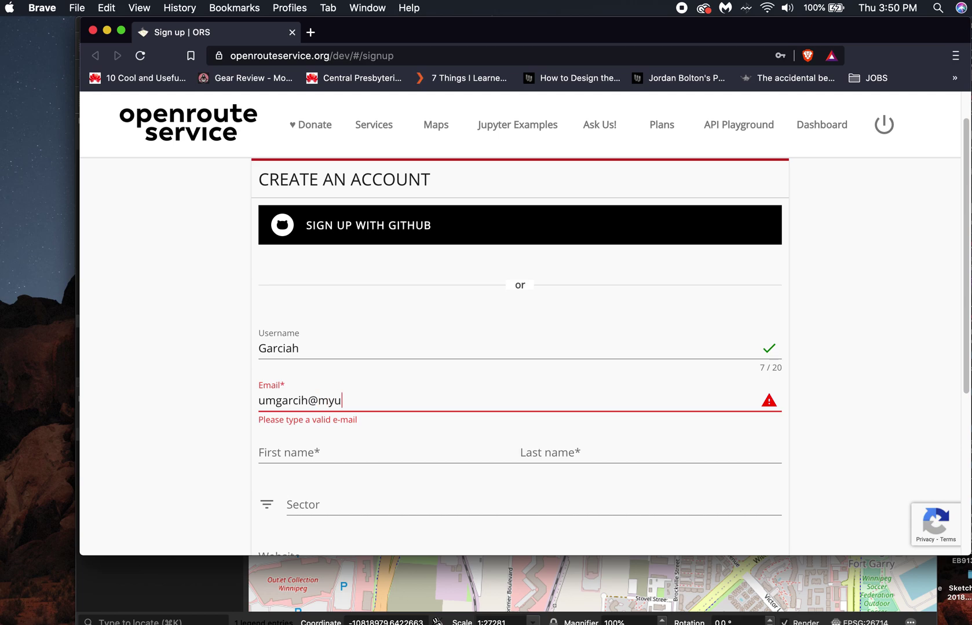
# Fill in the user's first and last name fields.
pyautogui.scroll(-1, 335, 438)
pyautogui.click(325, 429)
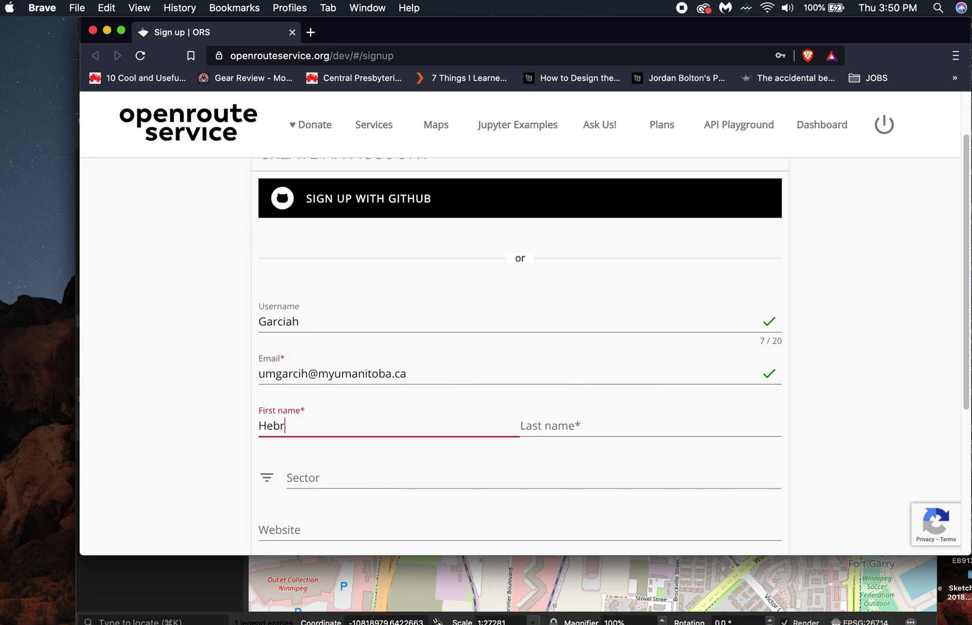
pyautogui.click(581, 415)
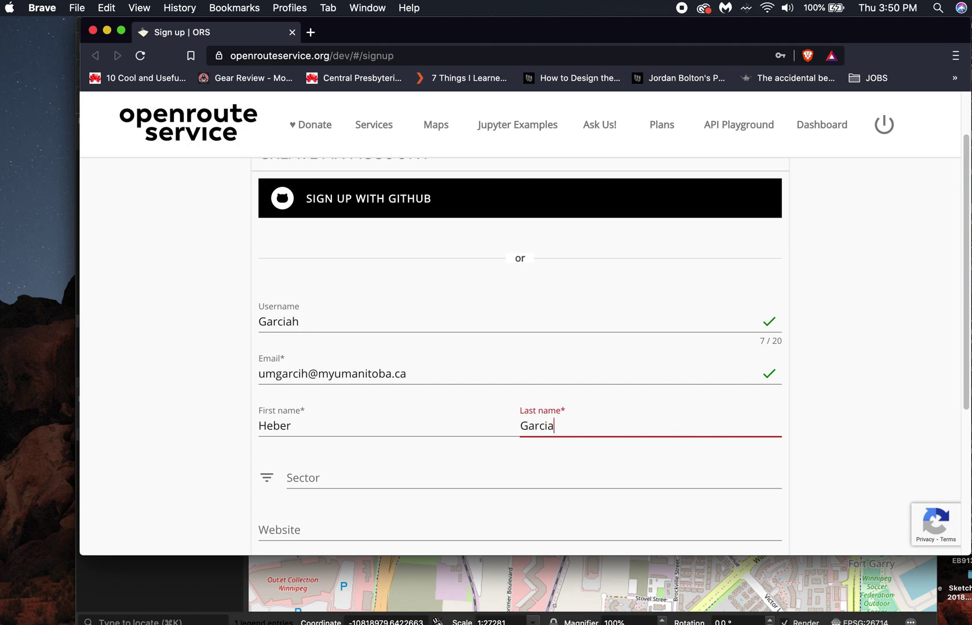
# Select Education as the sector.
pyautogui.scroll(-5, 572, 446)
pyautogui.click(320, 359)
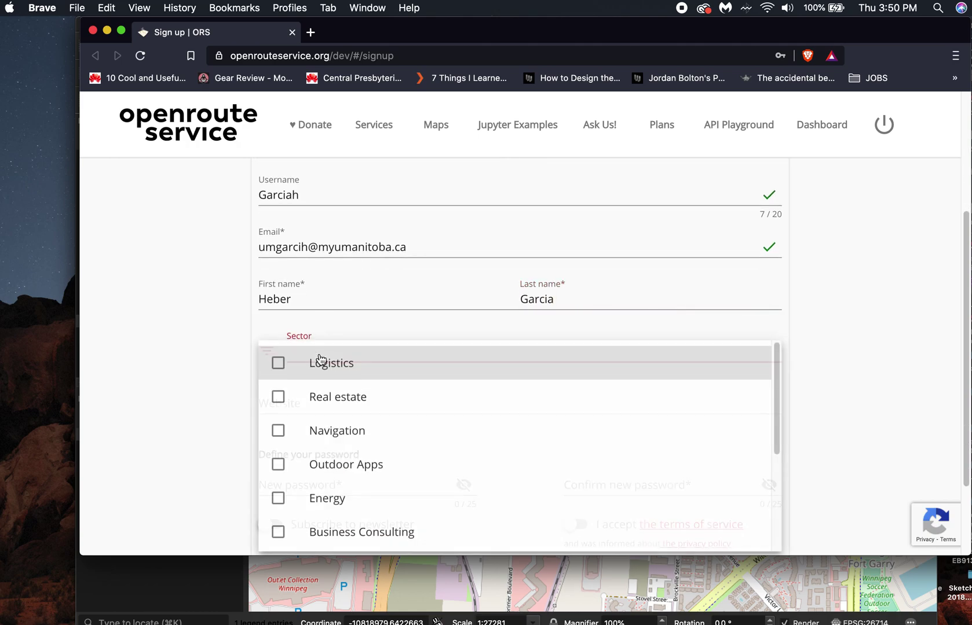
pyautogui.scroll(-6, 341, 418)
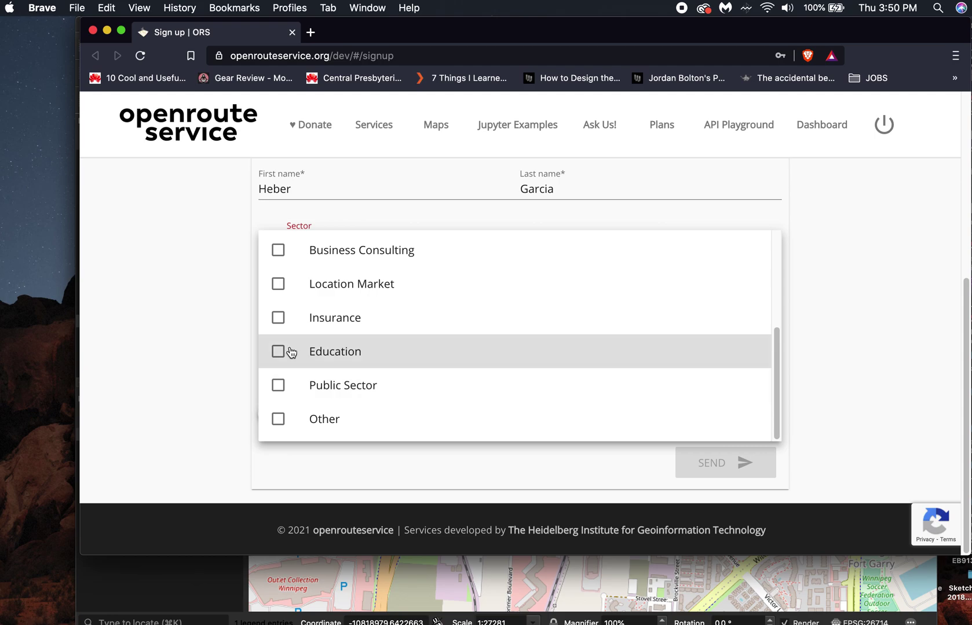
pyautogui.click(280, 352)
pyautogui.click(887, 313)
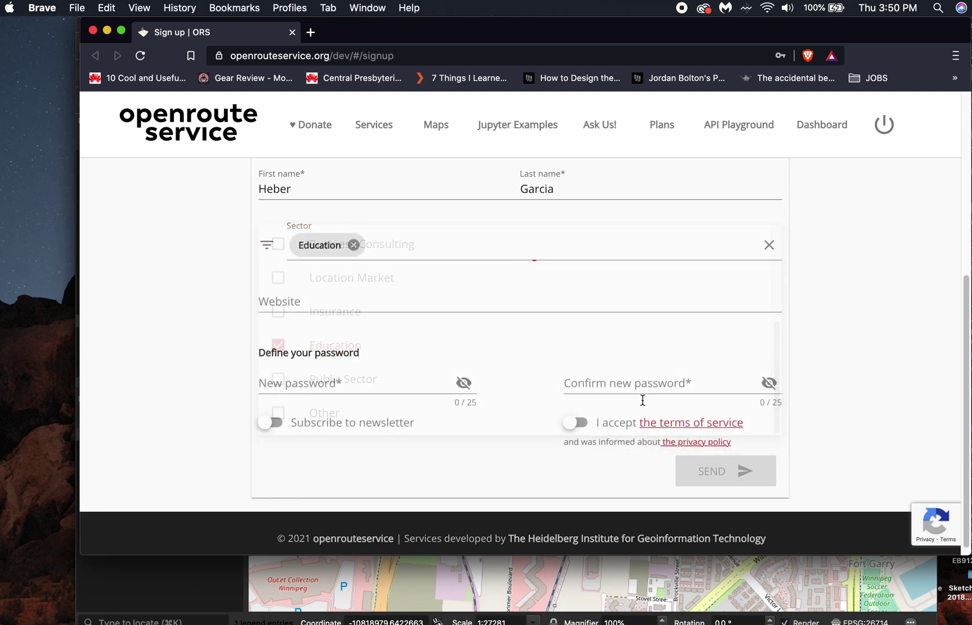
# Enter and confirm the account password, accept the terms, and submit the form.
pyautogui.click(345, 387)
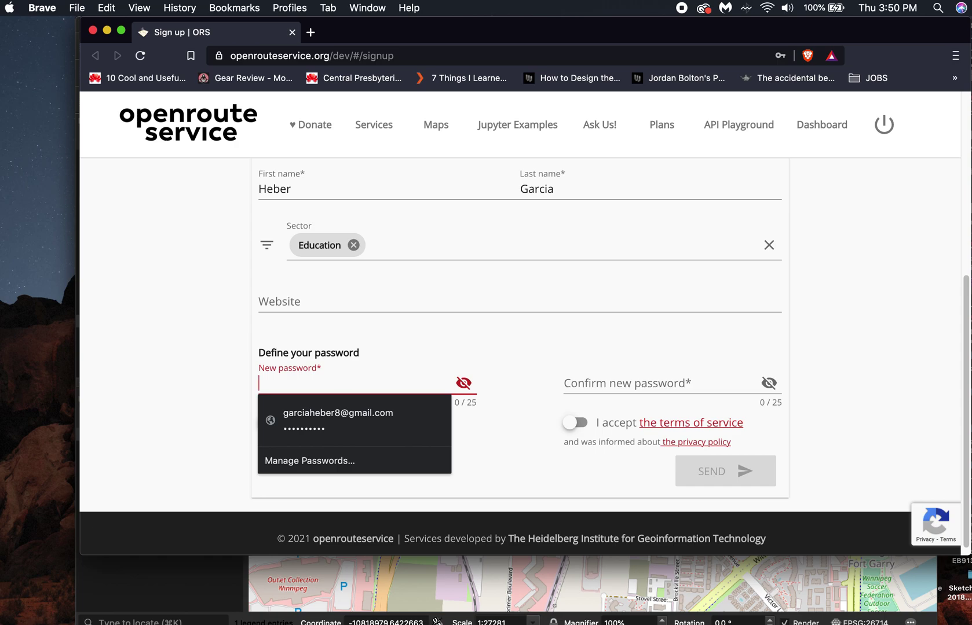
pyautogui.write('•••••••••')
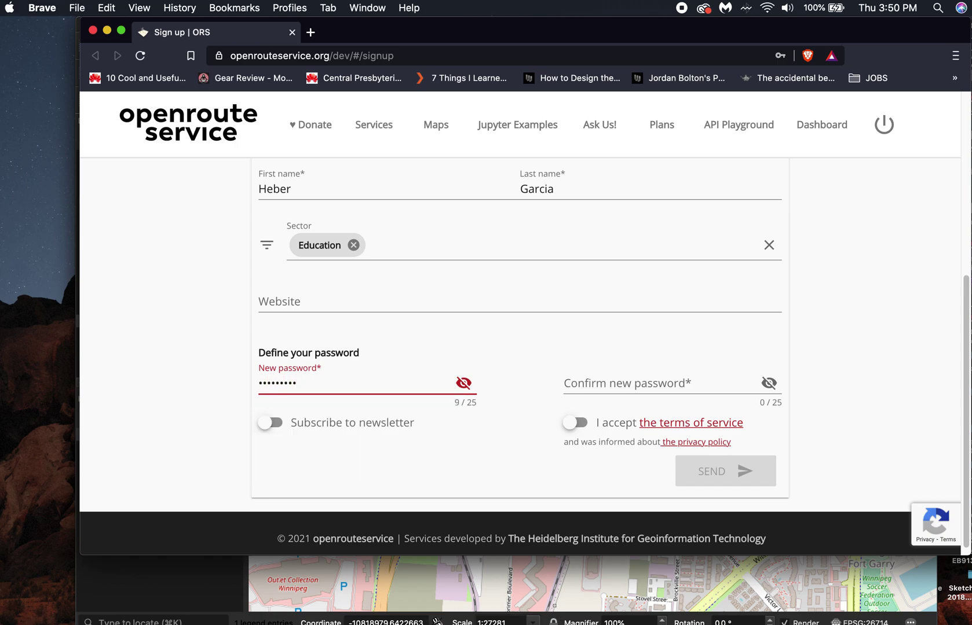
pyautogui.click(593, 380)
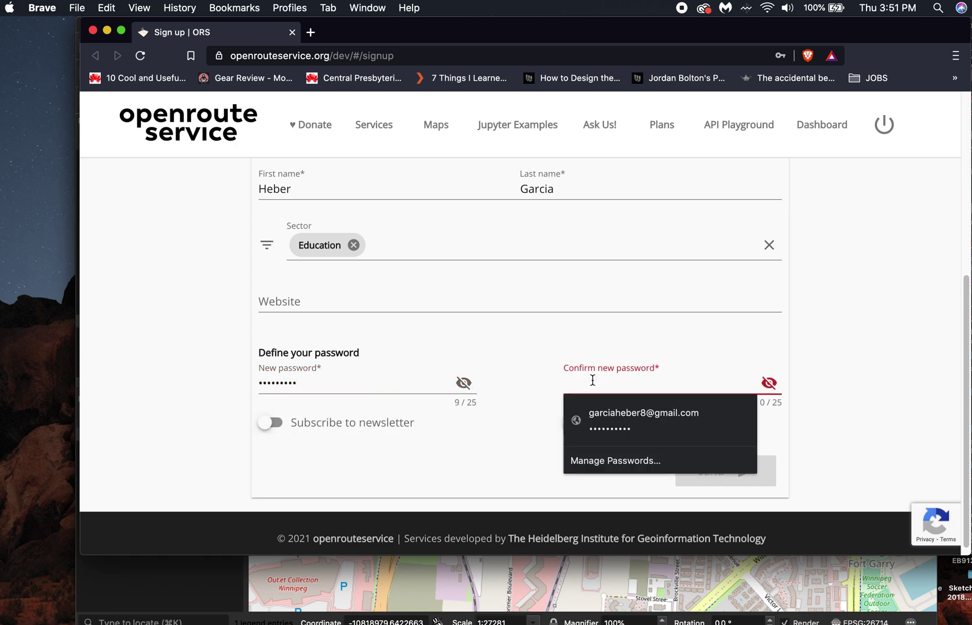
pyautogui.write('•••••••••')
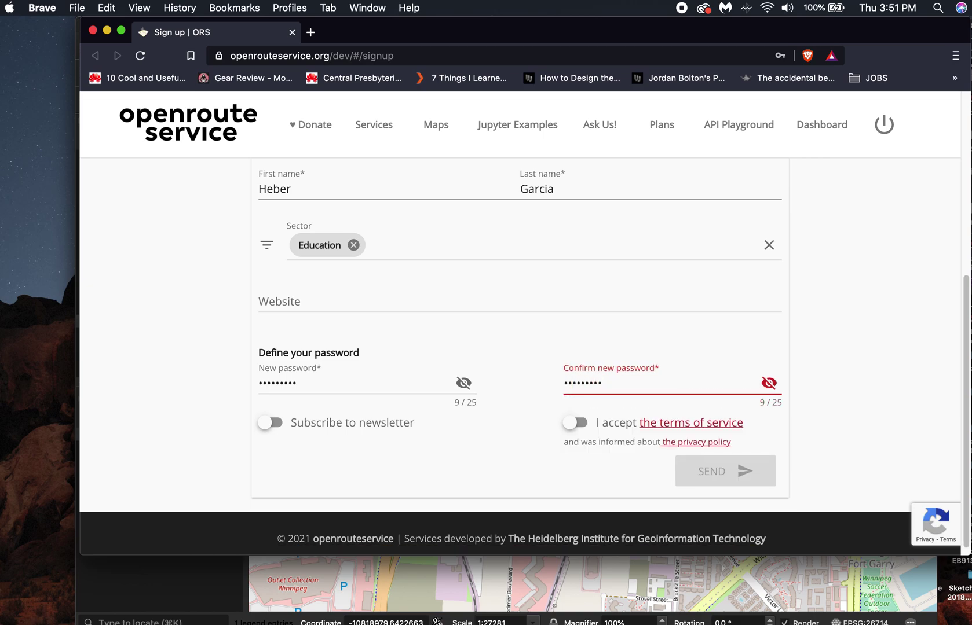
pyautogui.click(577, 423)
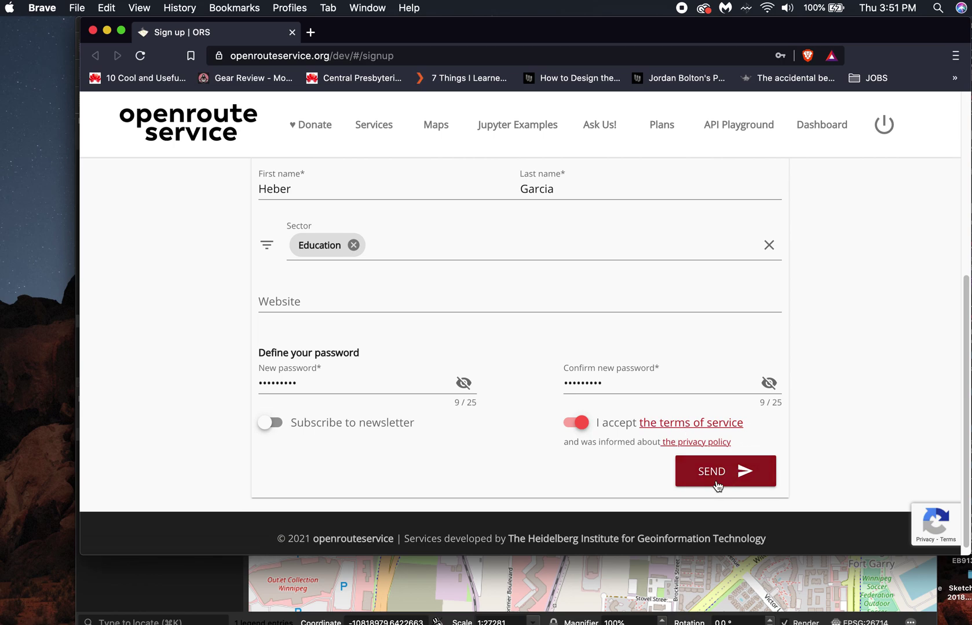
pyautogui.click(716, 478)
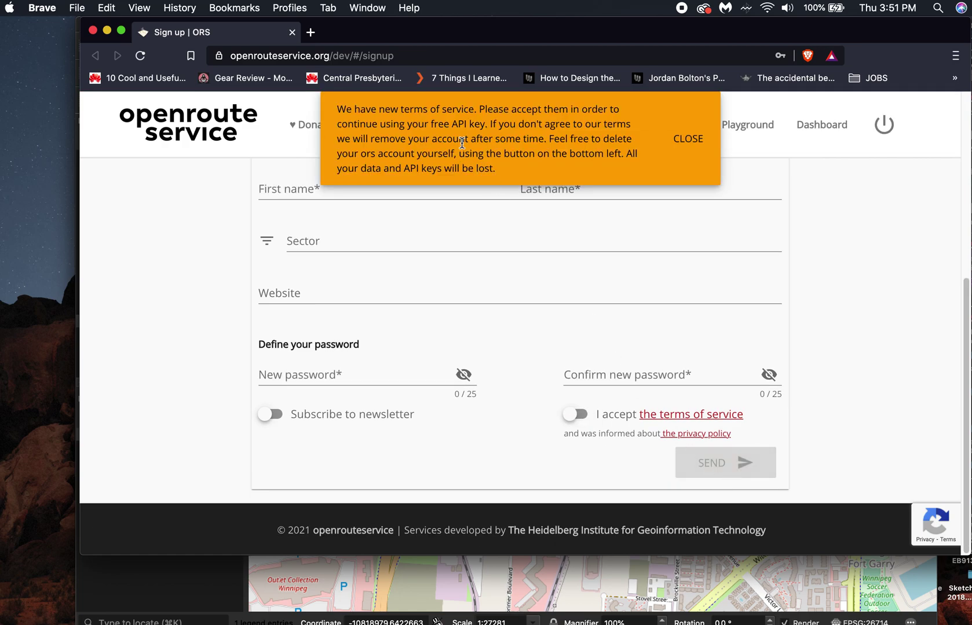
pyautogui.moveTo(579, 623)
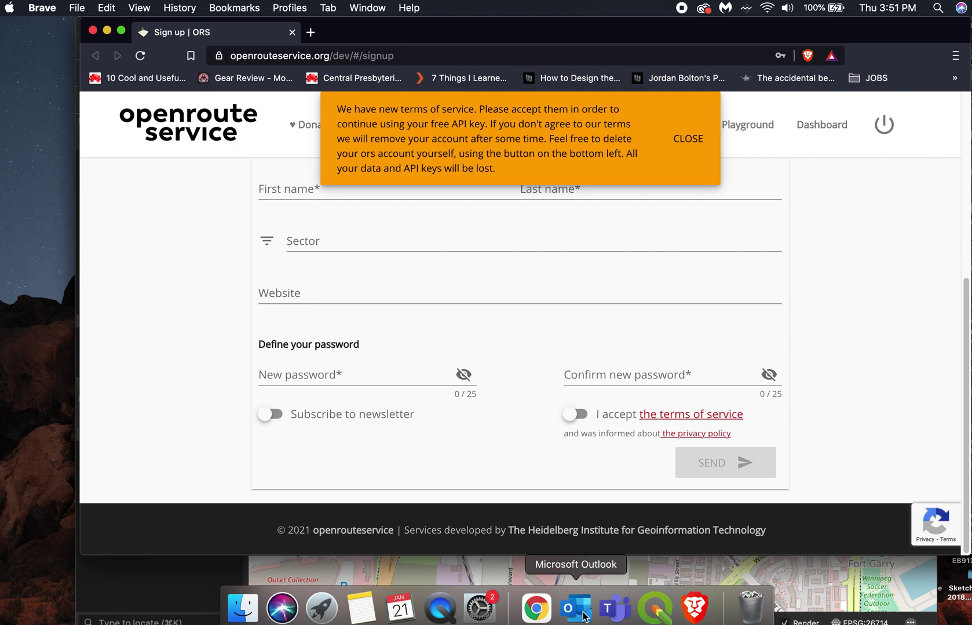
pyautogui.click(580, 609)
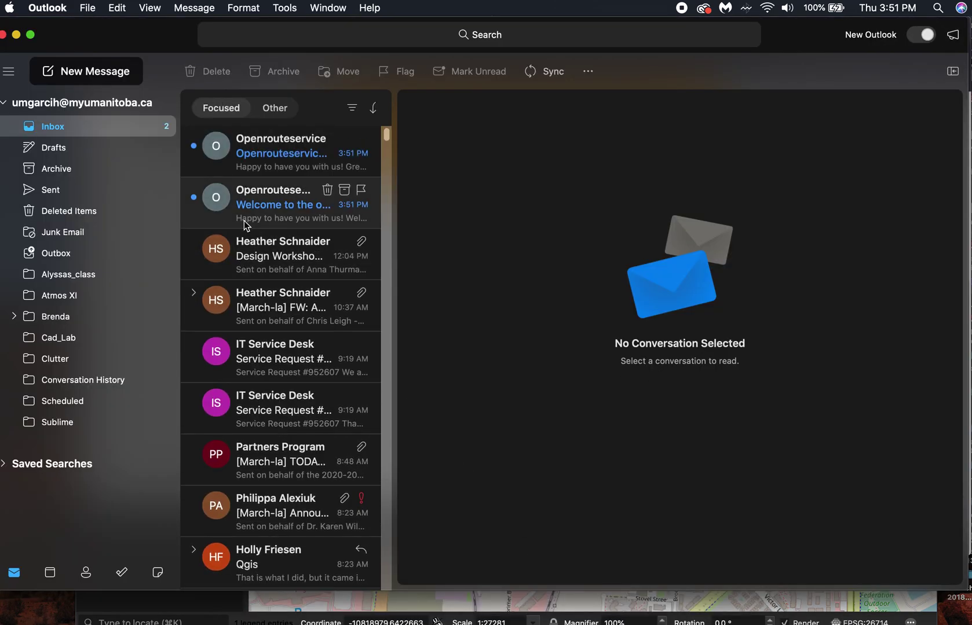
# Open the openrouteservice 'activate your account' e-mail in Outlook and follow its activation link.
pyautogui.click(252, 161)
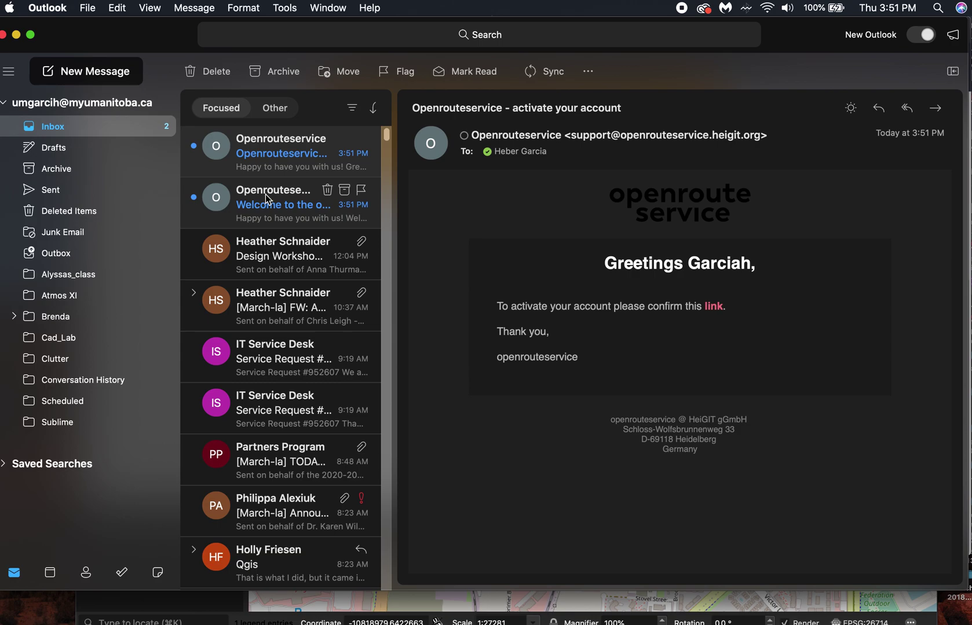
pyautogui.click(264, 210)
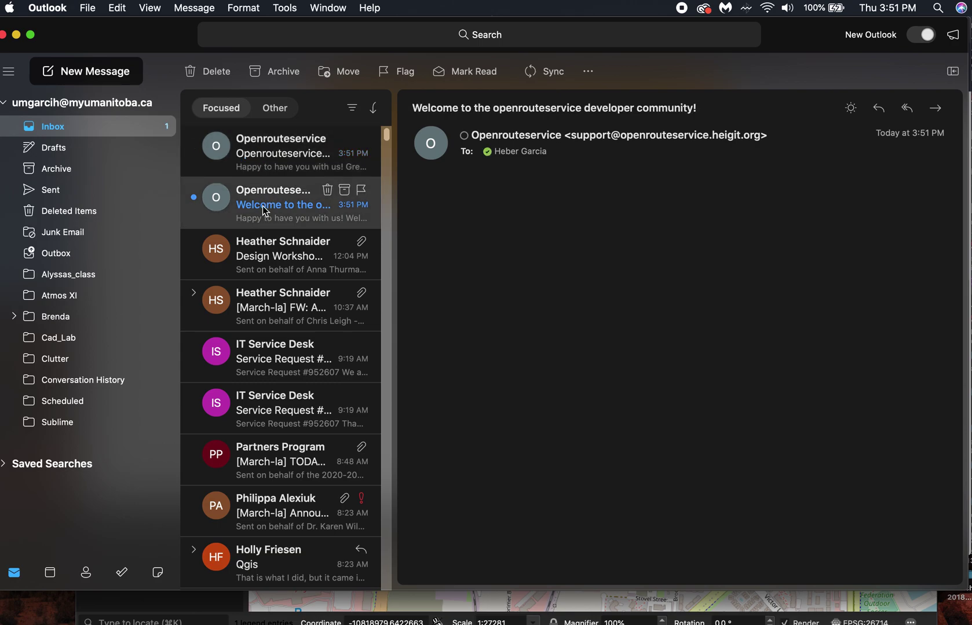
pyautogui.click(290, 155)
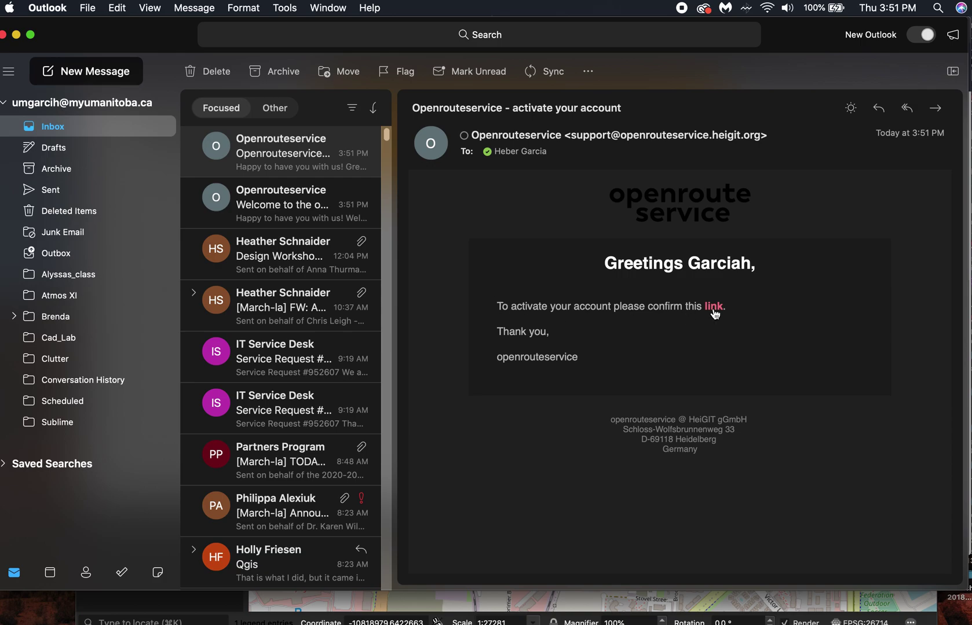
pyautogui.click(713, 307)
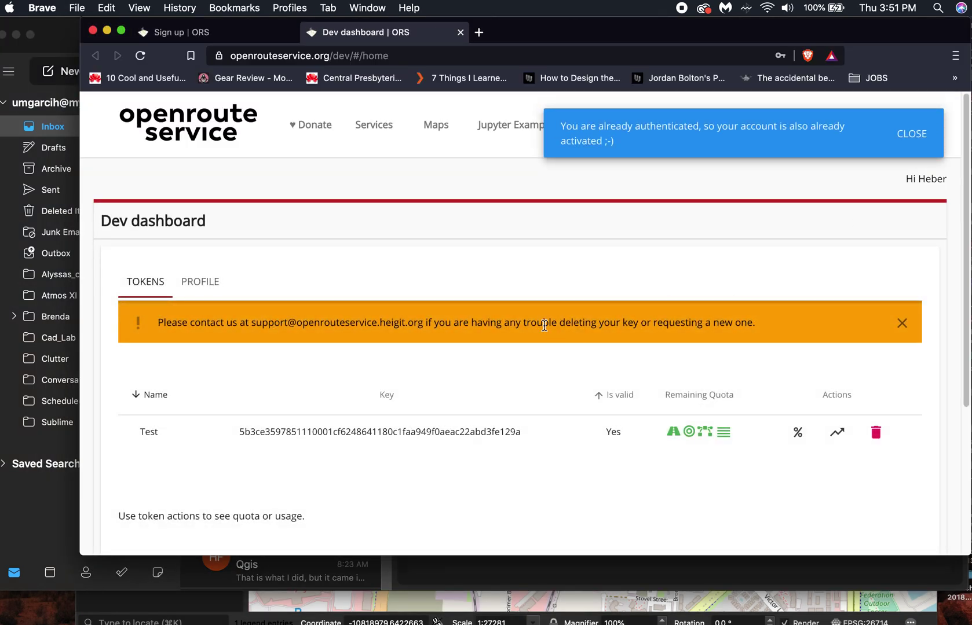
# Set the token type to Free, copy the Test API key, and close the browser.
pyautogui.click(913, 141)
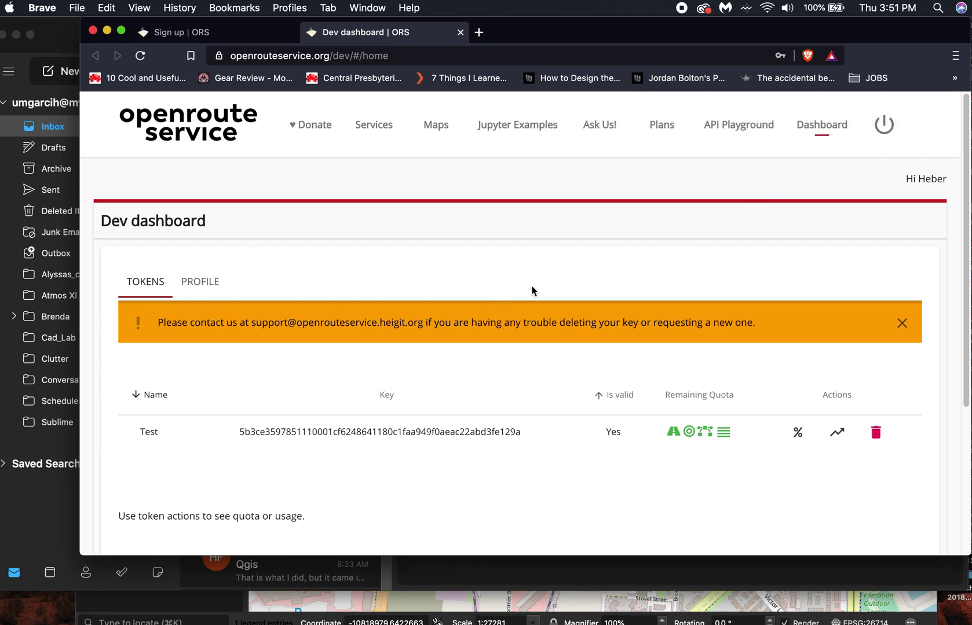
pyautogui.scroll(-5, 444, 363)
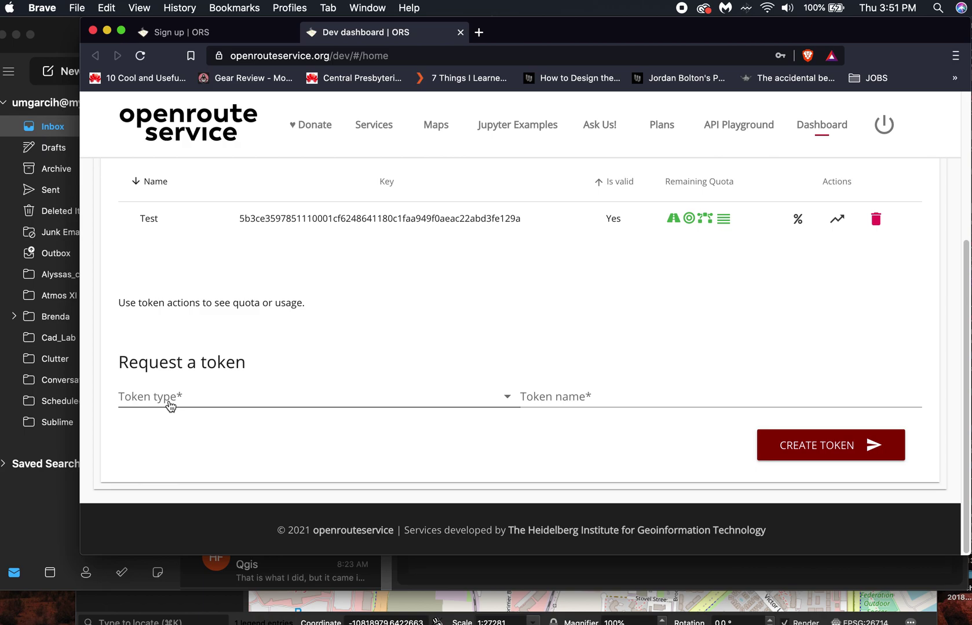
pyautogui.click(169, 406)
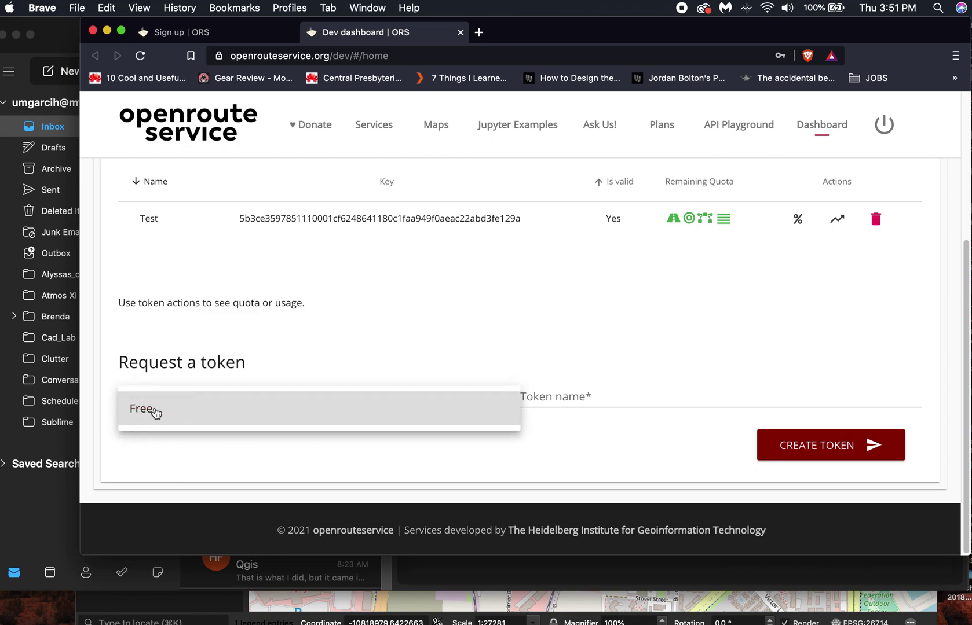
pyautogui.click(153, 410)
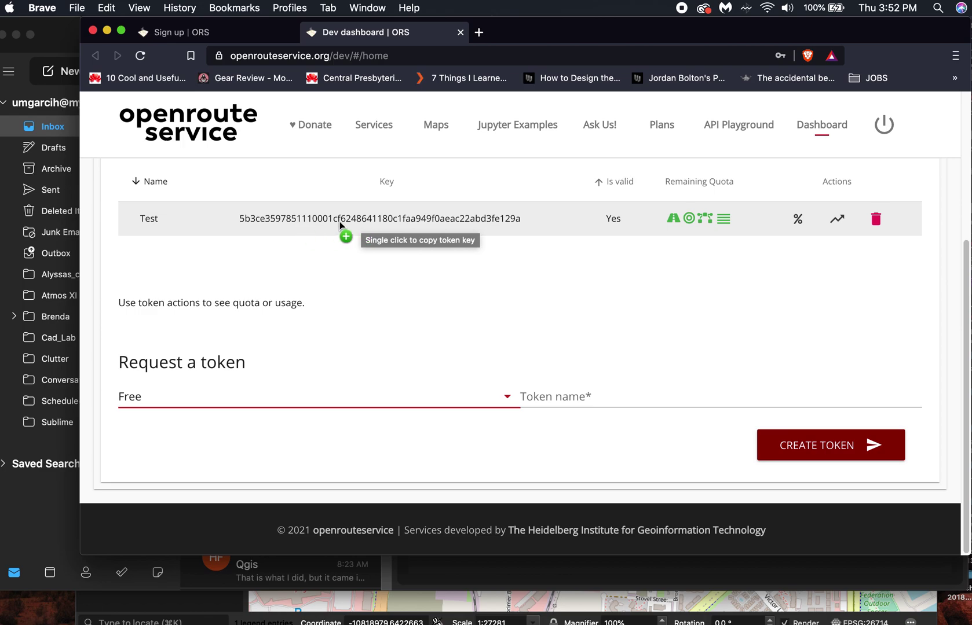
pyautogui.click(379, 219)
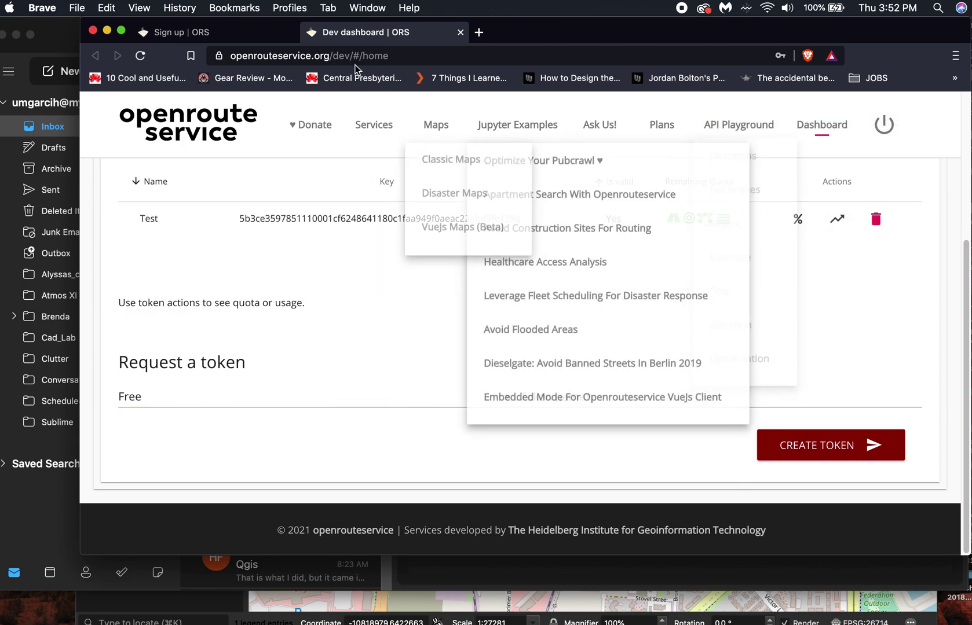
pyautogui.click(461, 33)
pyautogui.click(94, 30)
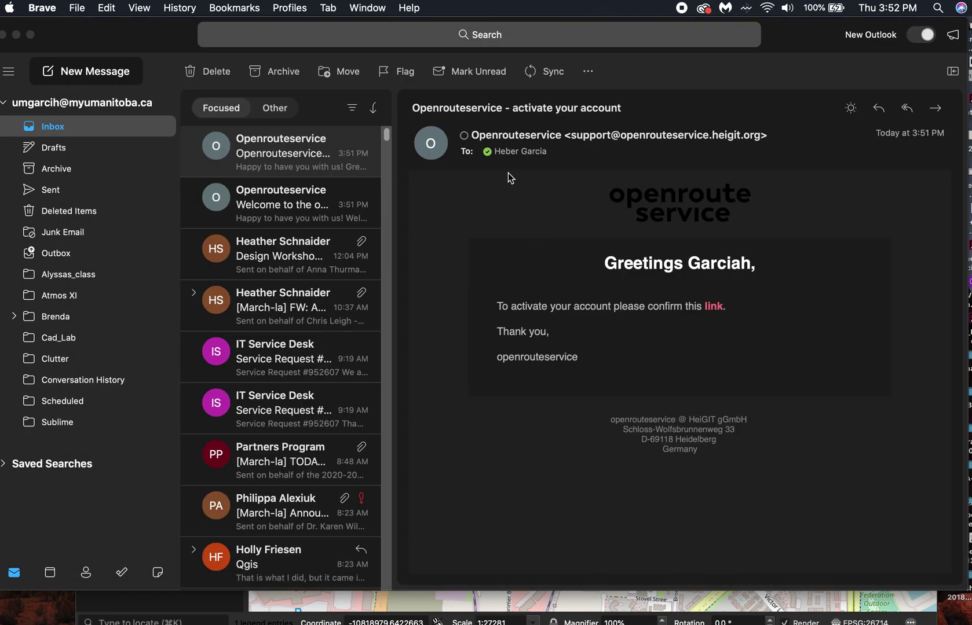
# In ORS Tools provider settings, verify the openrouteservice API key and base URL, then accept.
pyautogui.click(31, 35)
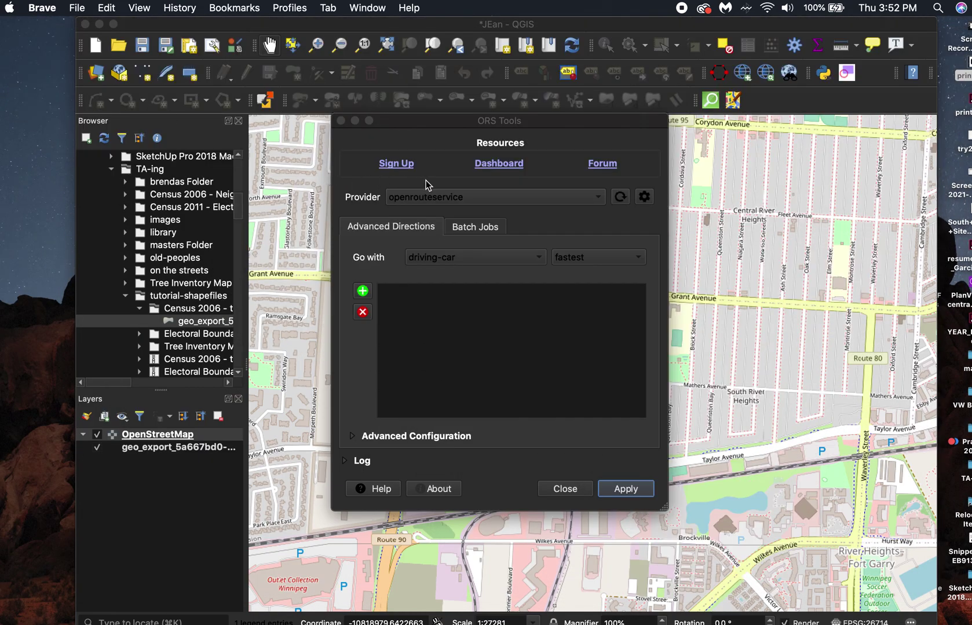
pyautogui.click(468, 125)
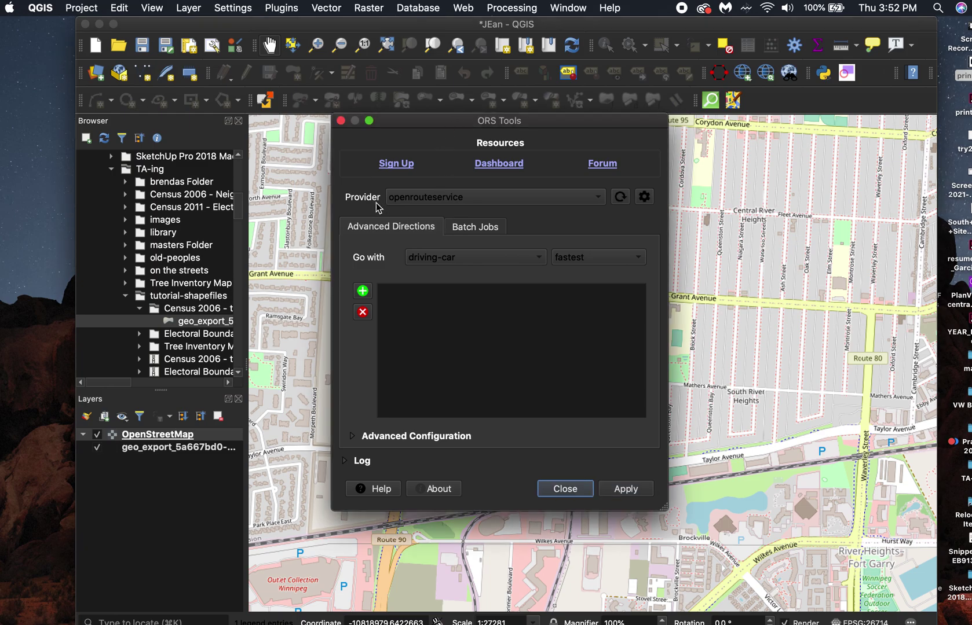
pyautogui.click(644, 198)
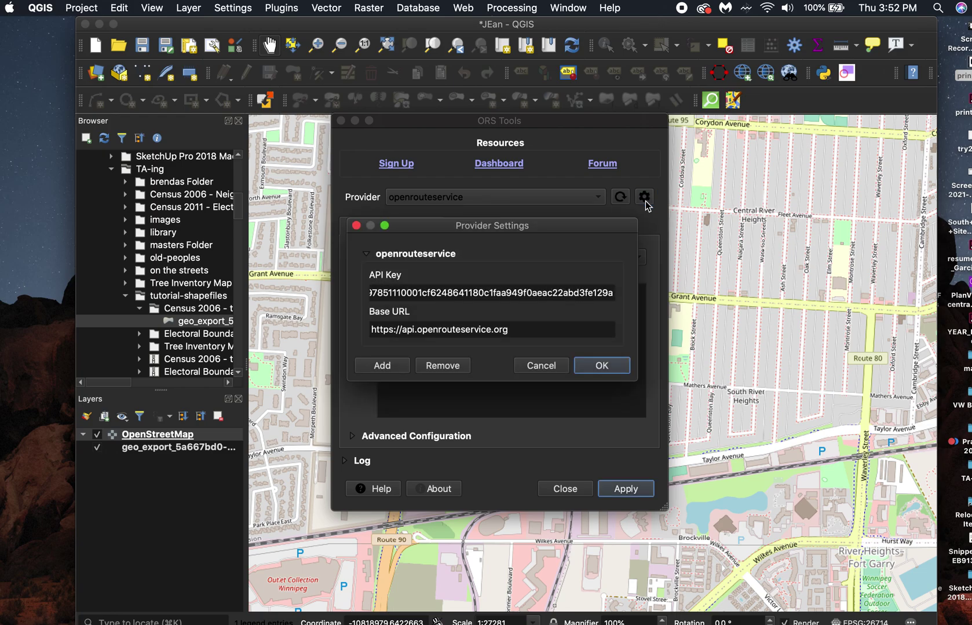
pyautogui.click(366, 255)
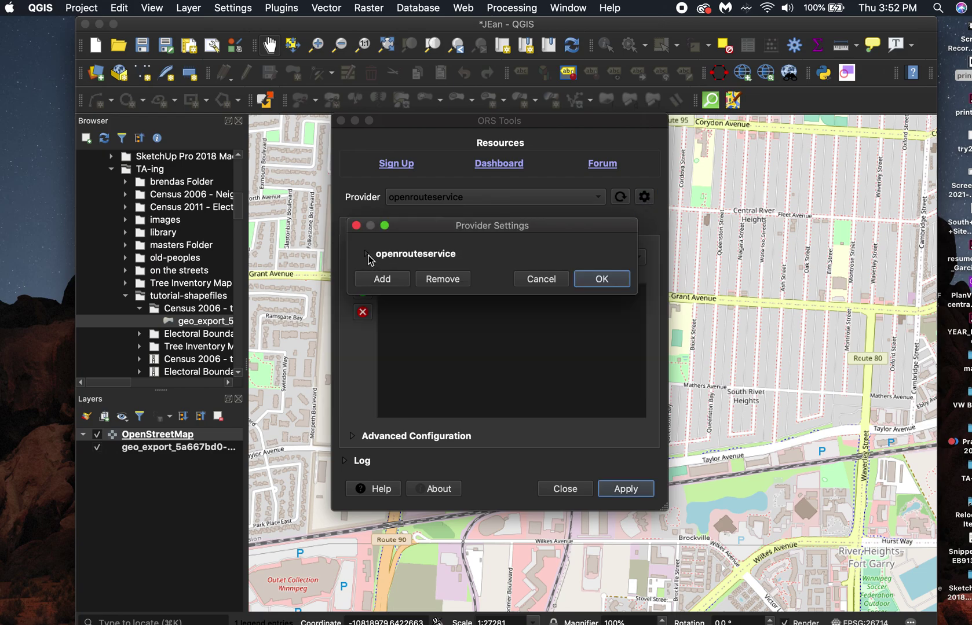
pyautogui.click(366, 255)
pyautogui.click(393, 293)
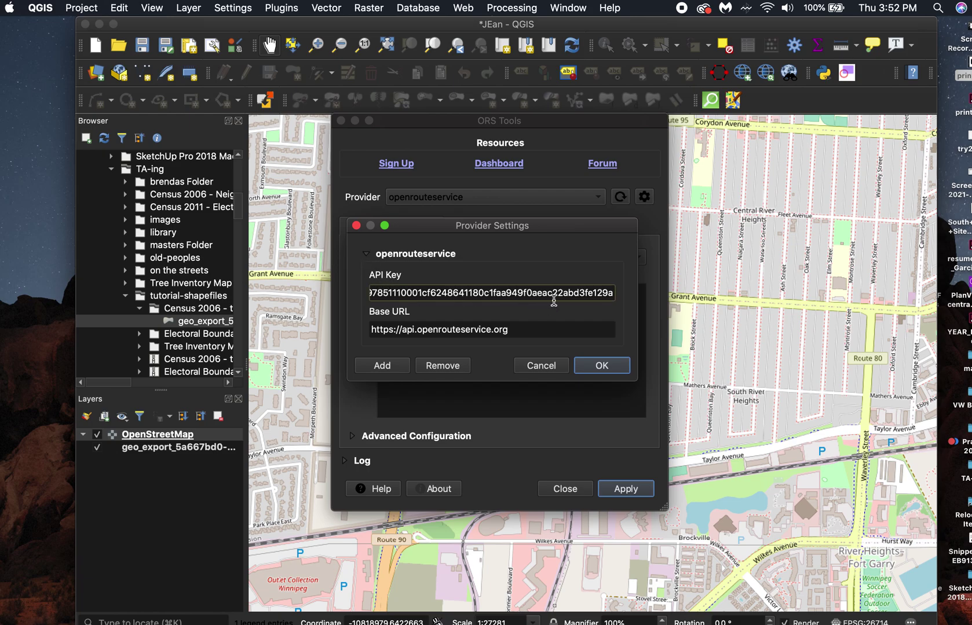
pyautogui.click(592, 369)
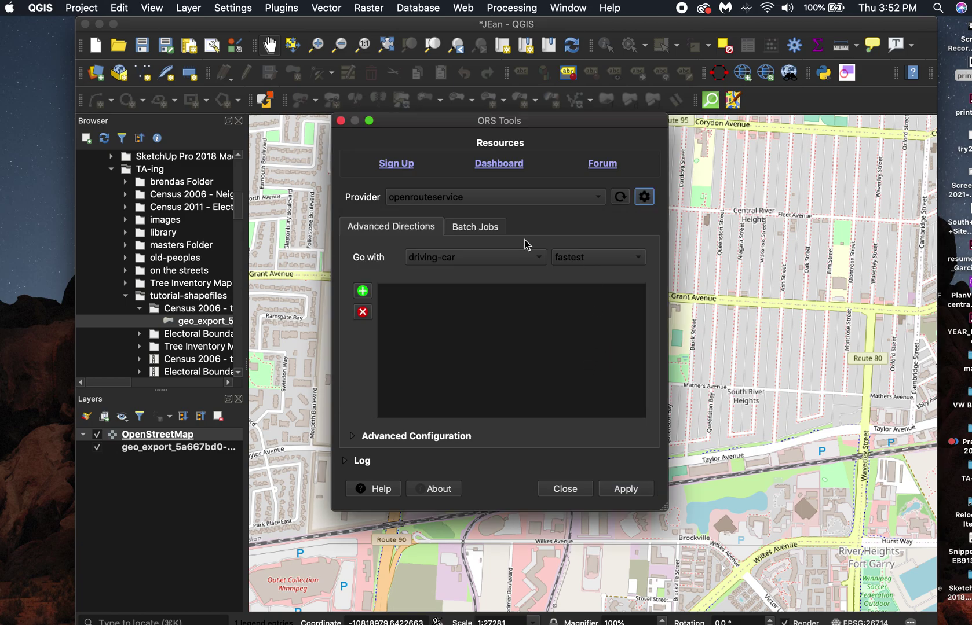
# Close ORS Tools and pan the map west of Kenaston Boulevard.
pyautogui.moveTo(462, 122); pyautogui.dragTo(515, 112)
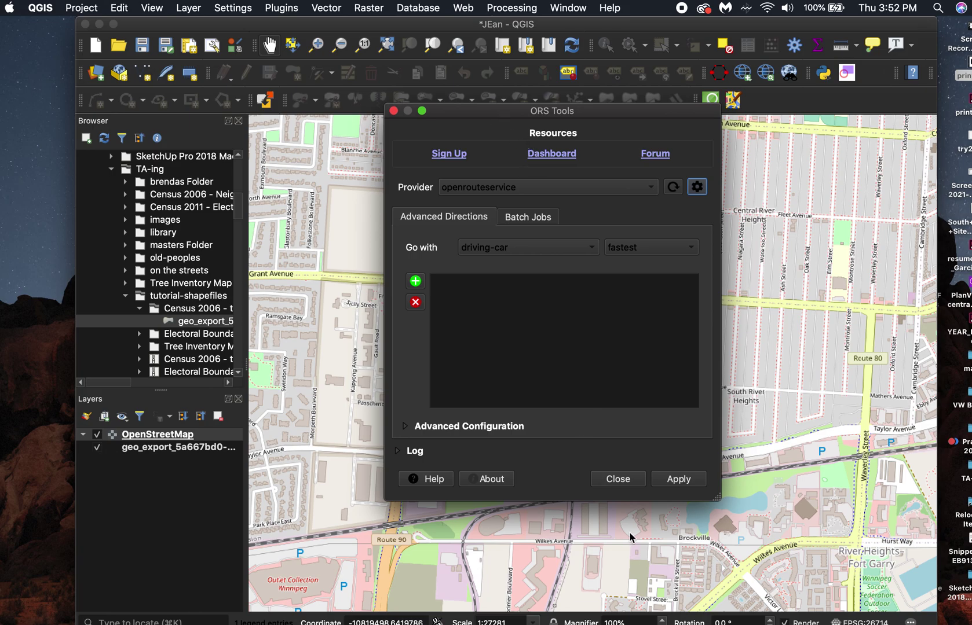
pyautogui.click(617, 479)
pyautogui.moveTo(373, 396); pyautogui.dragTo(498, 409)
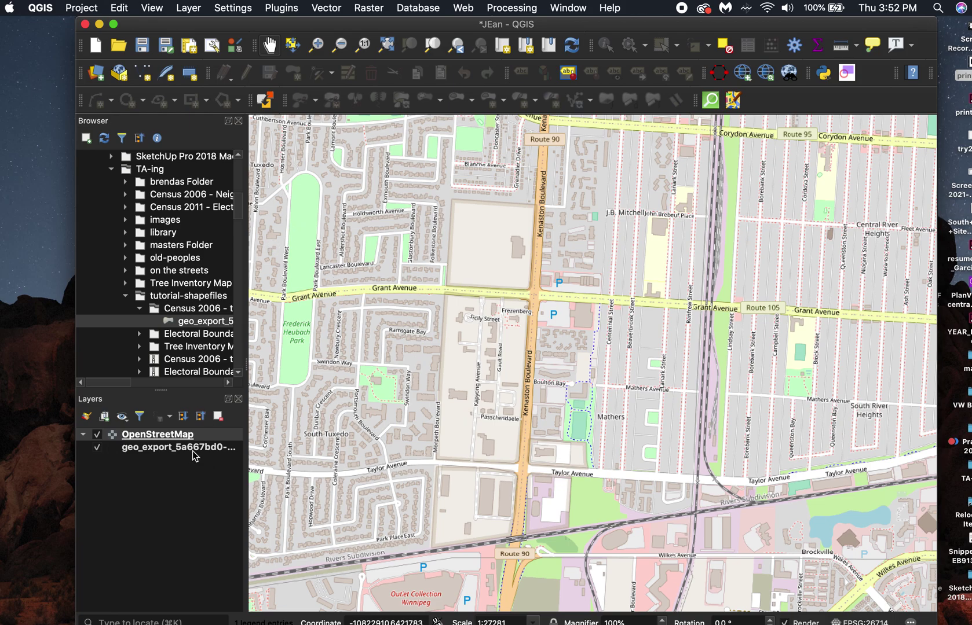
# Start a new shapefile layer saved as test in the TA-ing folder.
pyautogui.moveTo(215, 25); pyautogui.dragTo(214, 25)
pyautogui.click(193, 13)
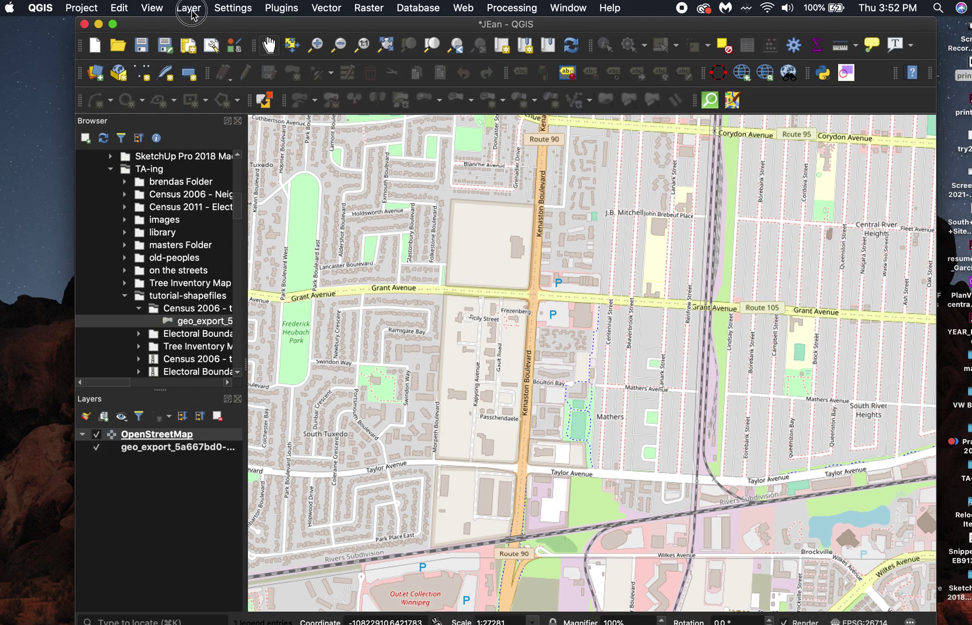
pyautogui.moveTo(214, 45)
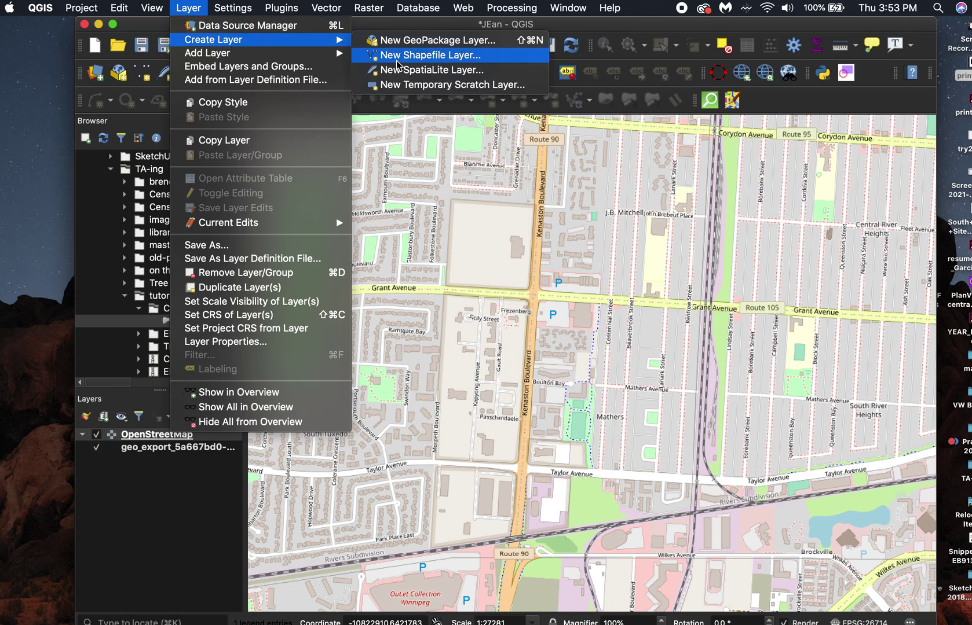
pyautogui.click(444, 55)
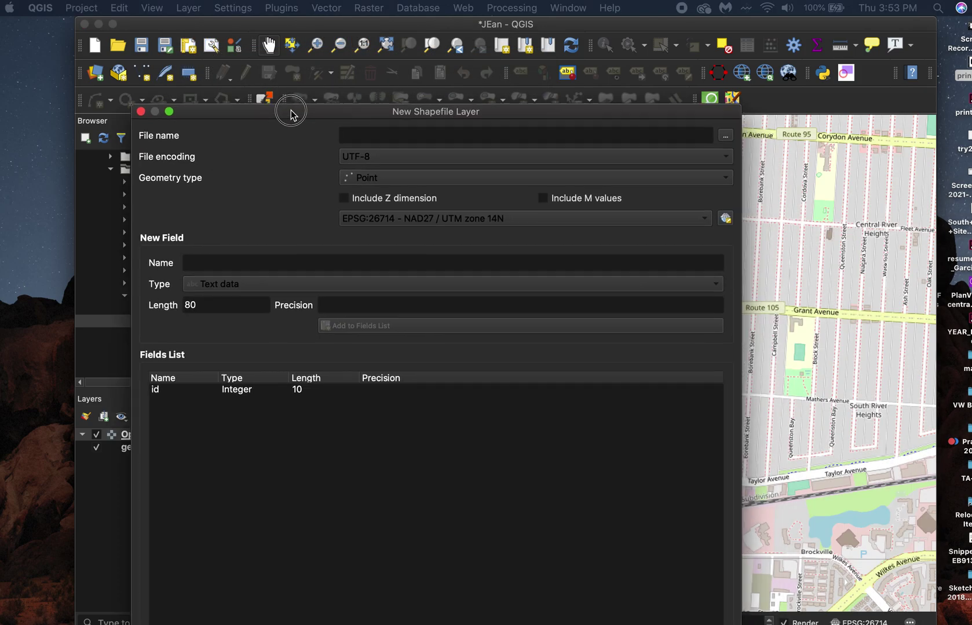
pyautogui.moveTo(288, 108); pyautogui.dragTo(353, 34)
pyautogui.click(596, 55)
pyautogui.click(784, 57)
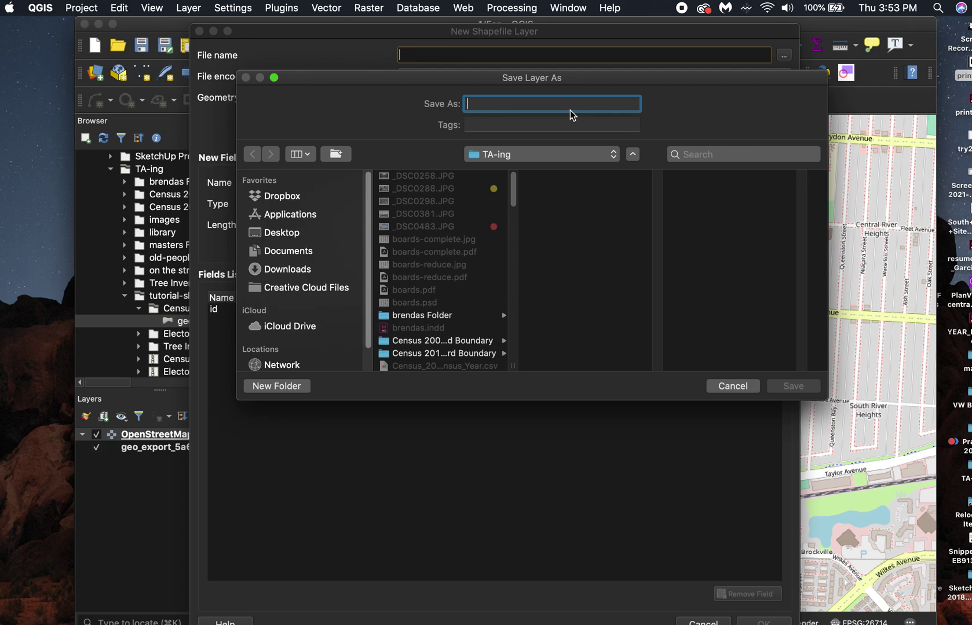
pyautogui.write('test')
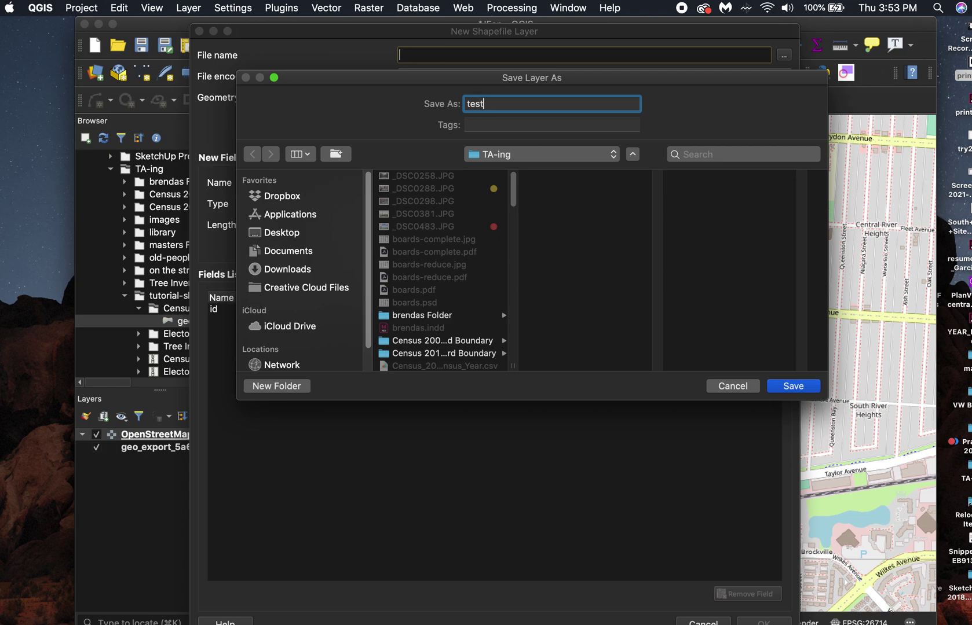
pyautogui.click(805, 387)
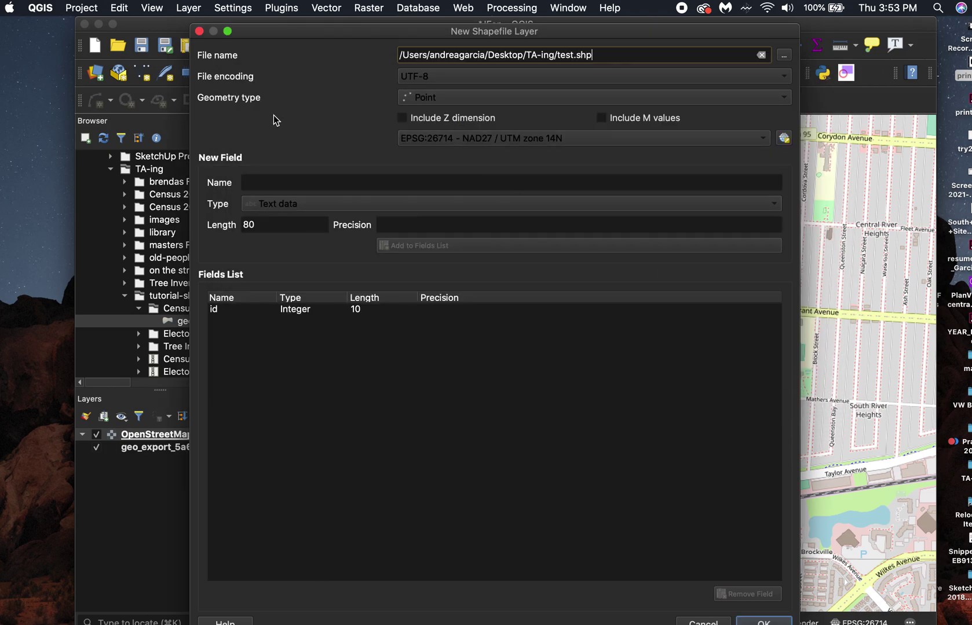
# Keep Point as the geometry type and create the test layer.
pyautogui.click(427, 99)
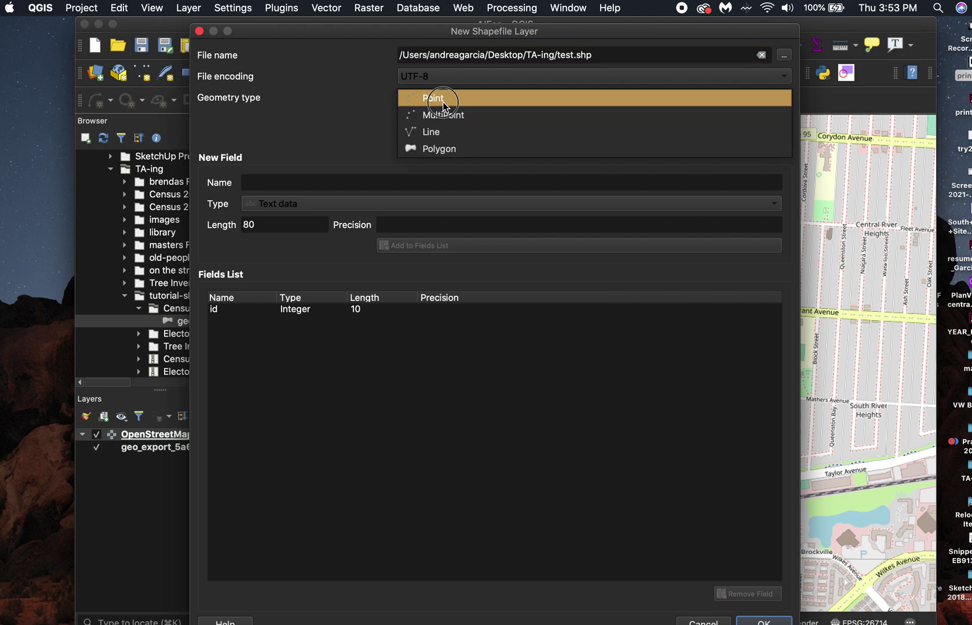
pyautogui.click(442, 97)
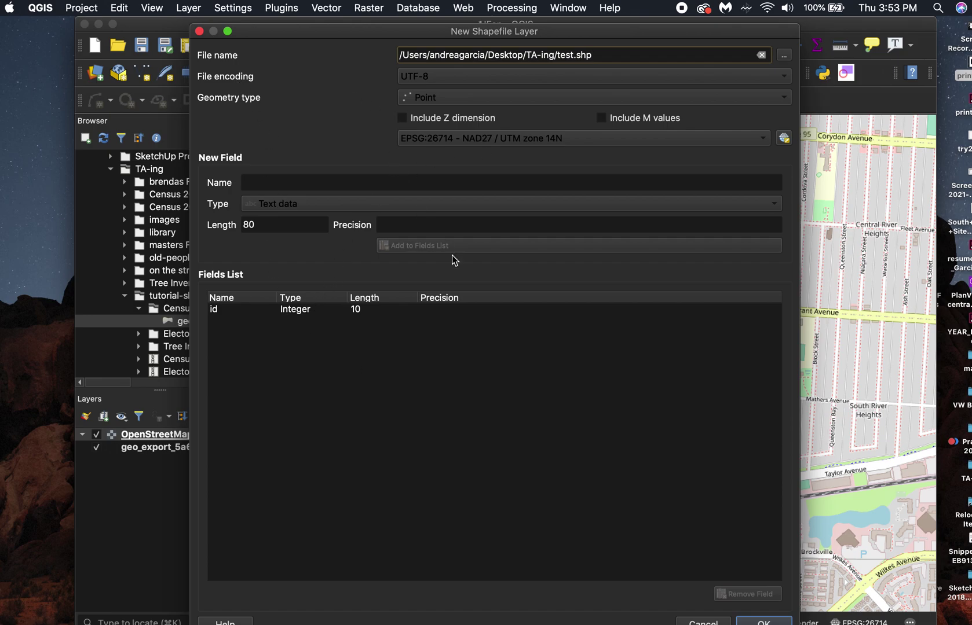
pyautogui.click(763, 621)
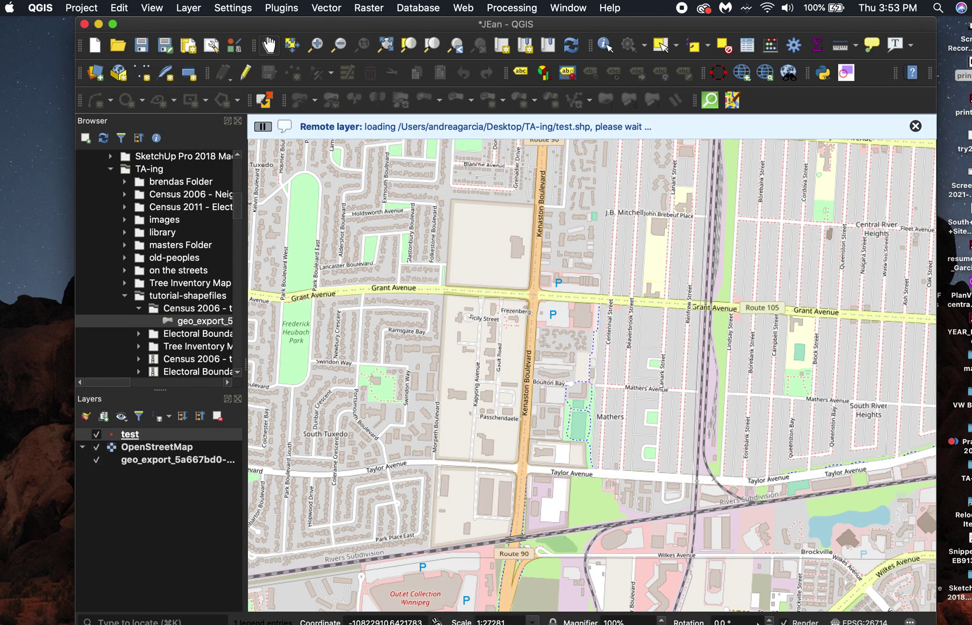
# Add a point with id 1 west of Kenaston Boulevard to test, save edits, and stop editing.
pyautogui.click(133, 440)
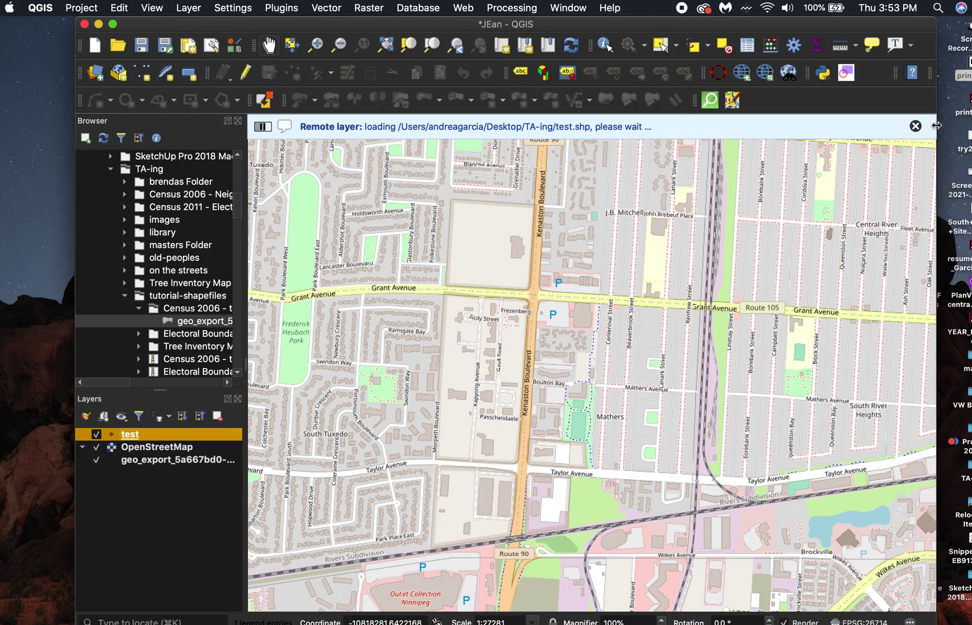
pyautogui.click(915, 127)
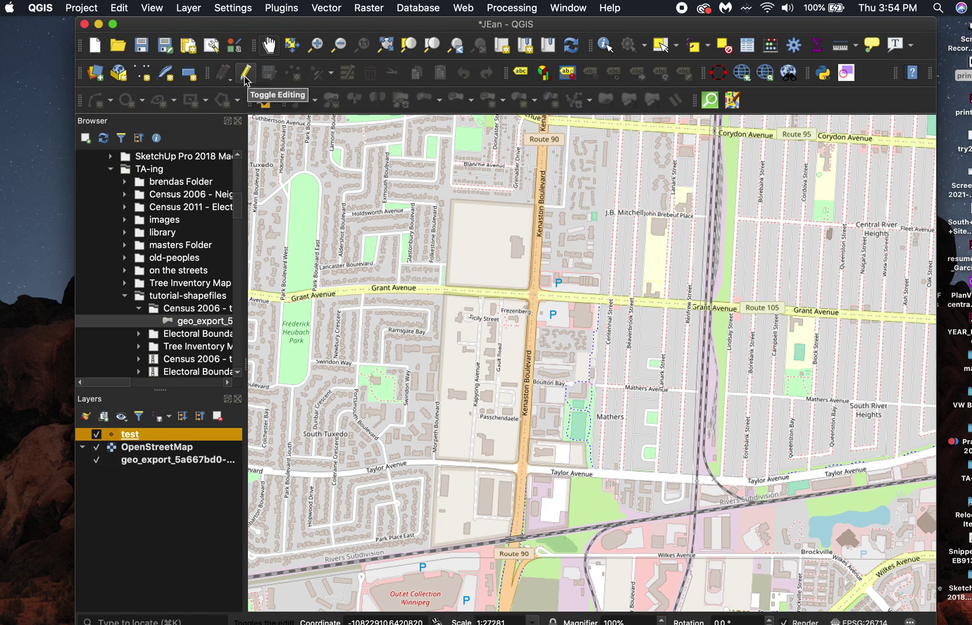
pyautogui.click(246, 74)
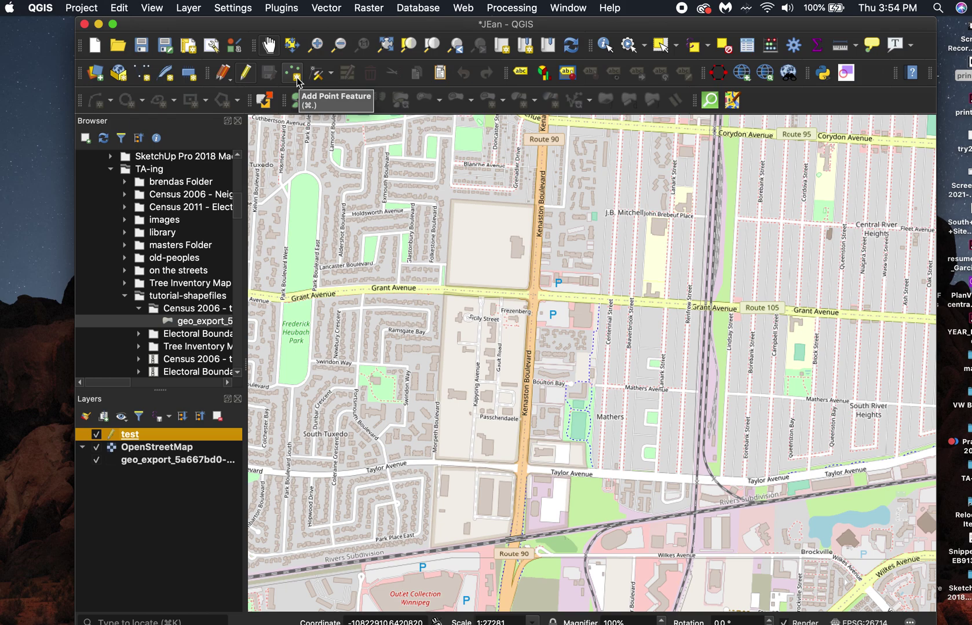
pyautogui.click(296, 76)
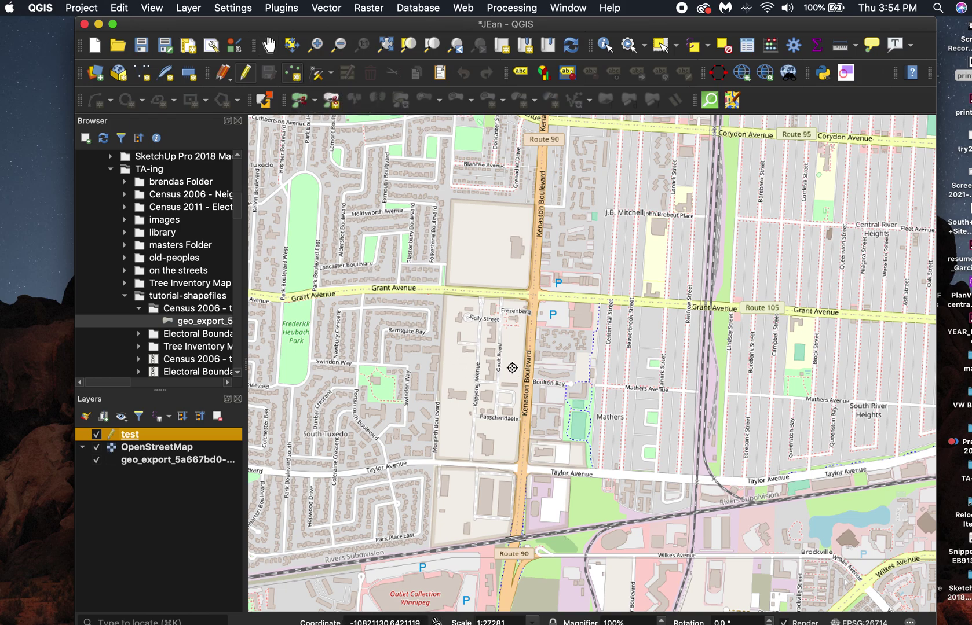
pyautogui.click(464, 376)
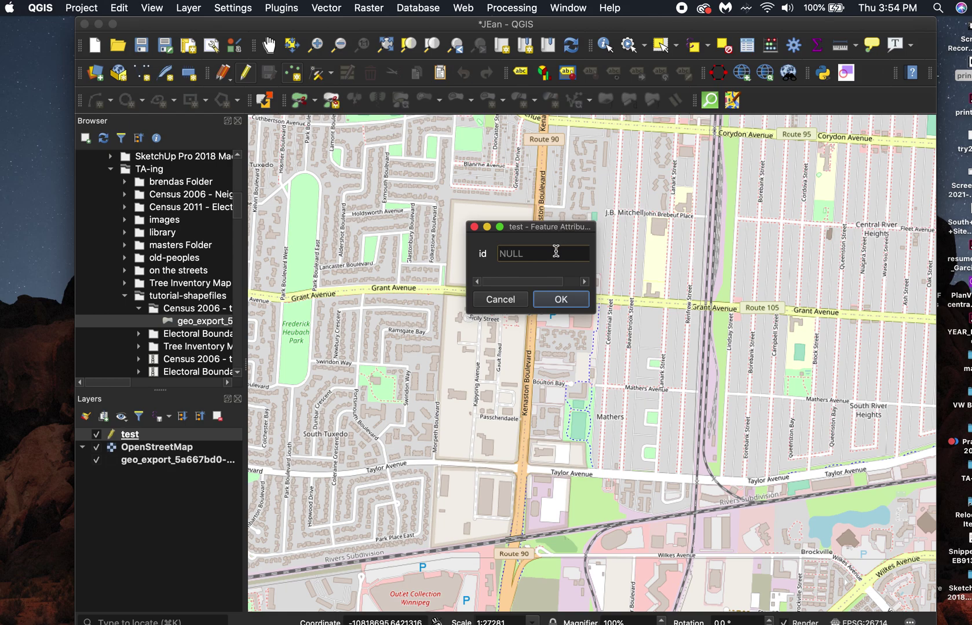
pyautogui.write('1')
pyautogui.click(561, 300)
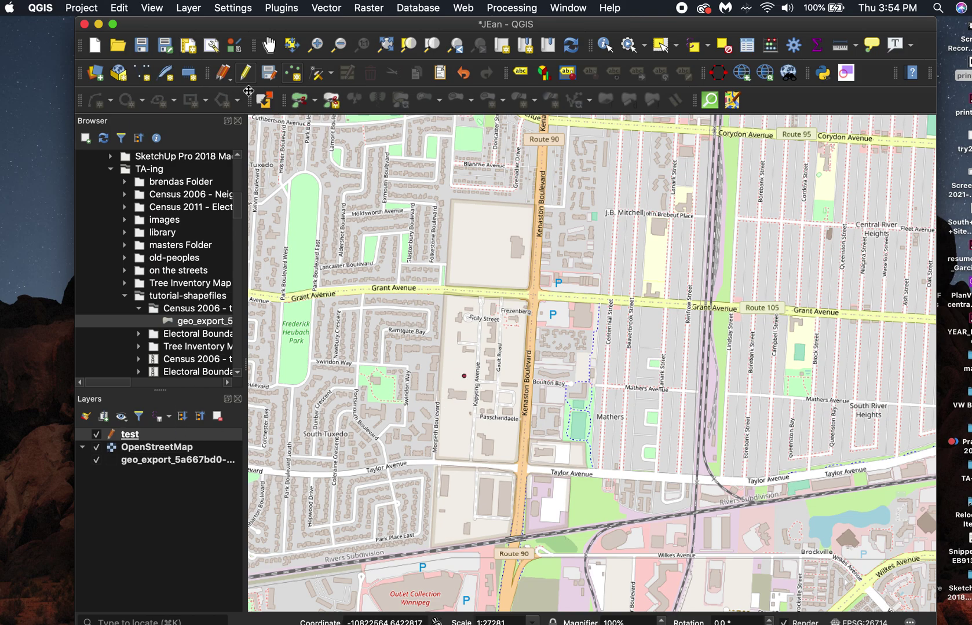
pyautogui.click(266, 74)
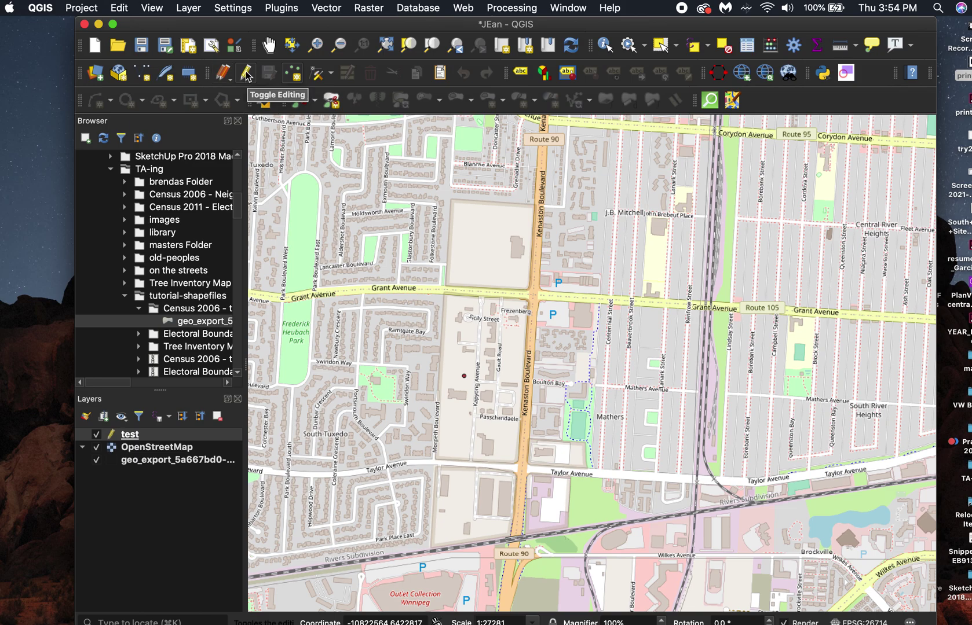
pyautogui.click(247, 73)
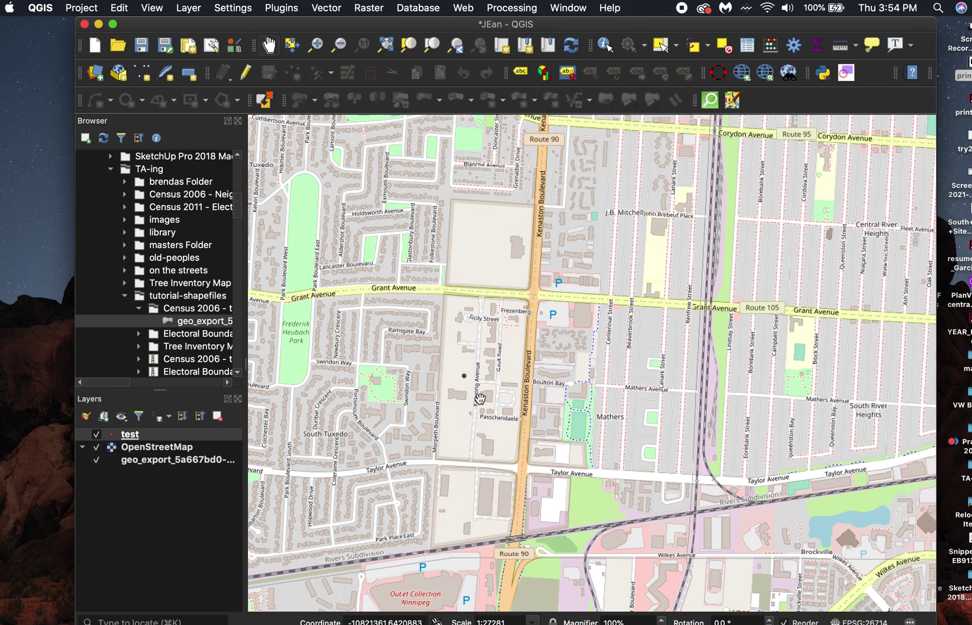
# Launch the Isochrones from Layer tool from the ORS Tools Batch Jobs tab.
pyautogui.click(718, 73)
pyautogui.moveTo(535, 120); pyautogui.dragTo(670, 126)
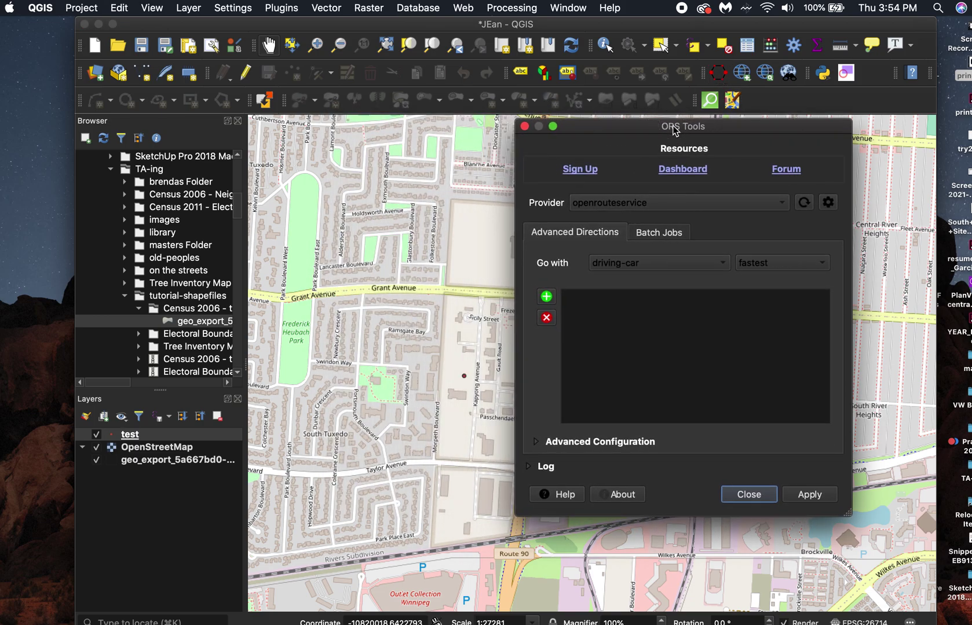
pyautogui.click(670, 234)
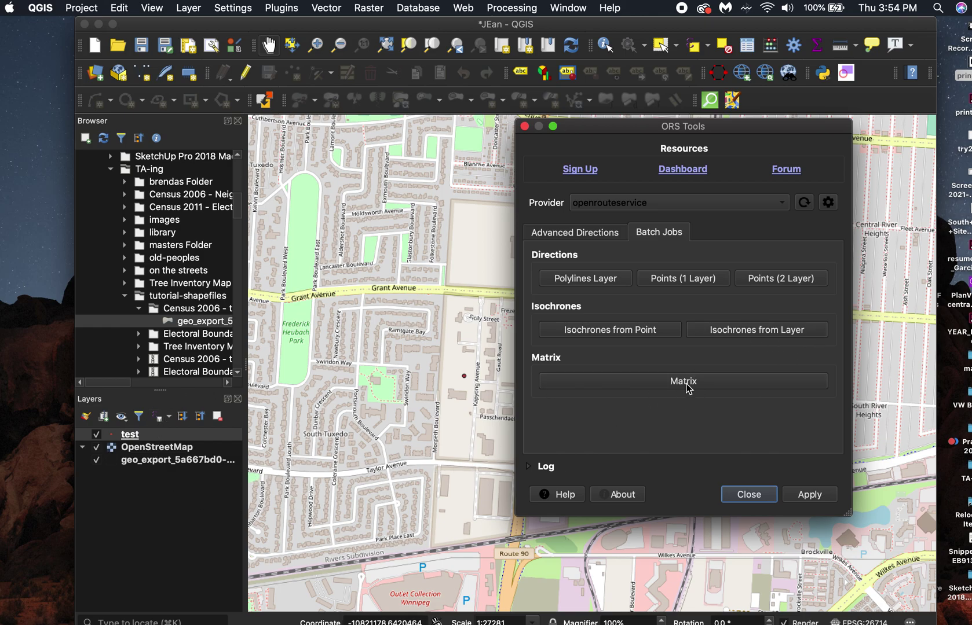
pyautogui.click(735, 331)
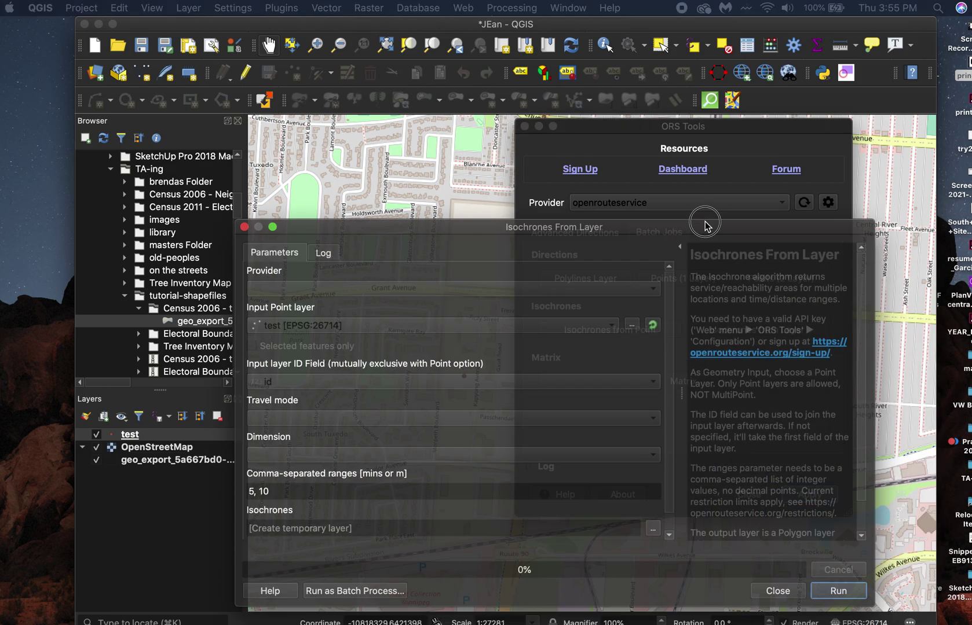
pyautogui.moveTo(705, 223); pyautogui.dragTo(753, 114)
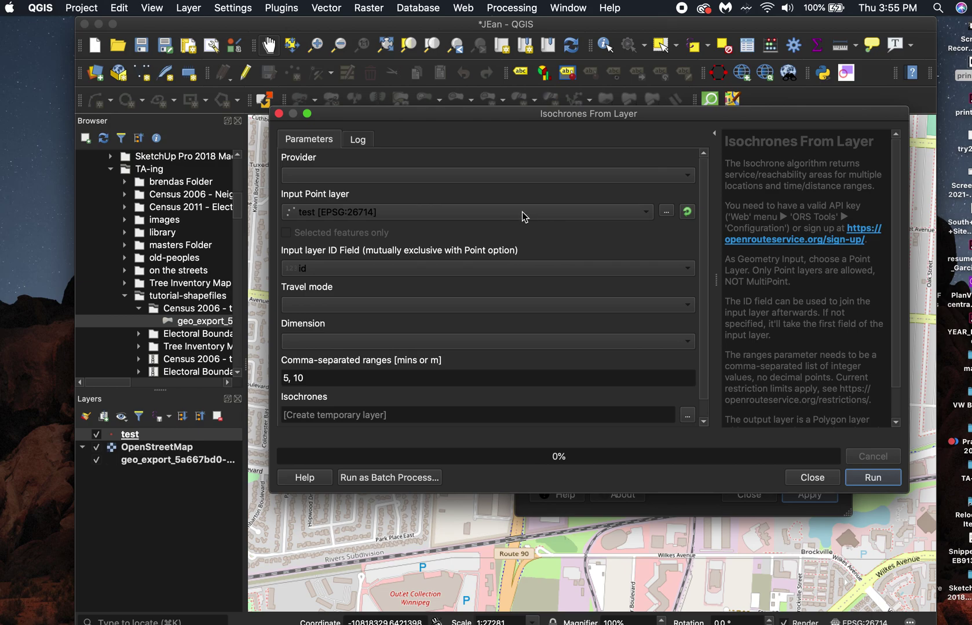
# Choose openrouteservice as the isochrone provider and reposition the dialog.
pyautogui.click(683, 177)
pyautogui.click(683, 177)
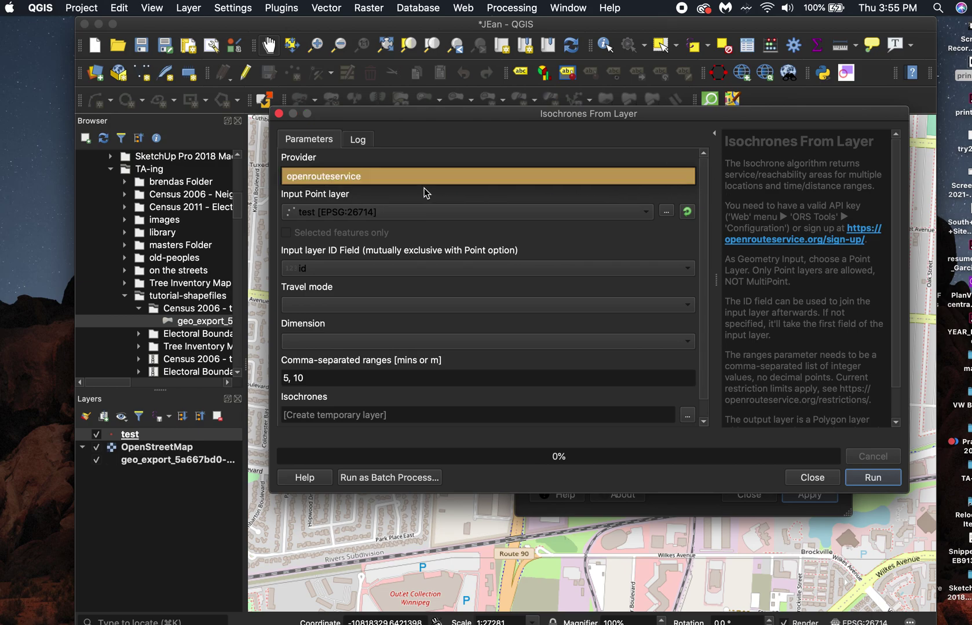
pyautogui.click(352, 183)
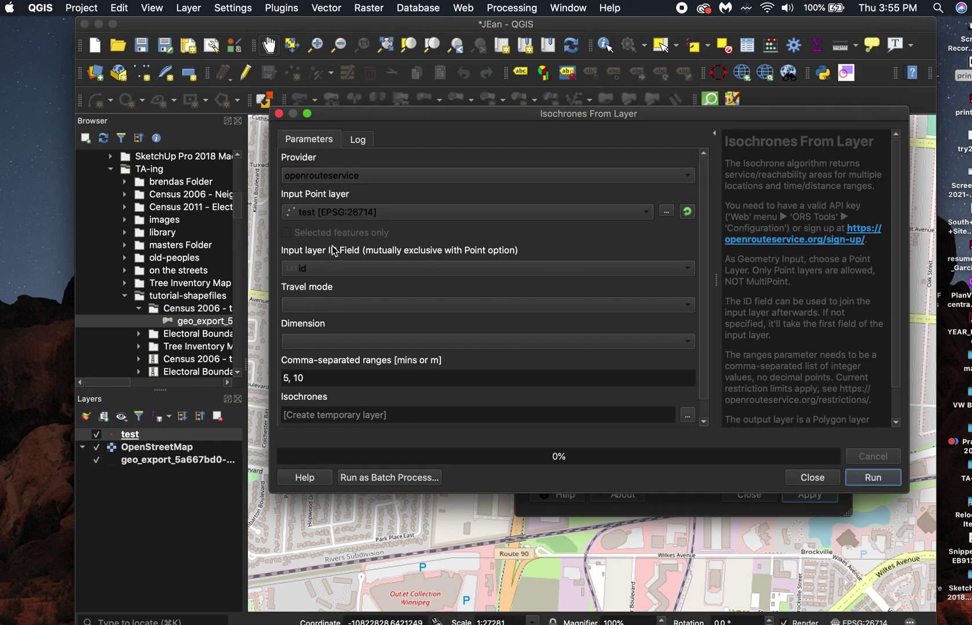
pyautogui.moveTo(555, 114); pyautogui.dragTo(632, 121)
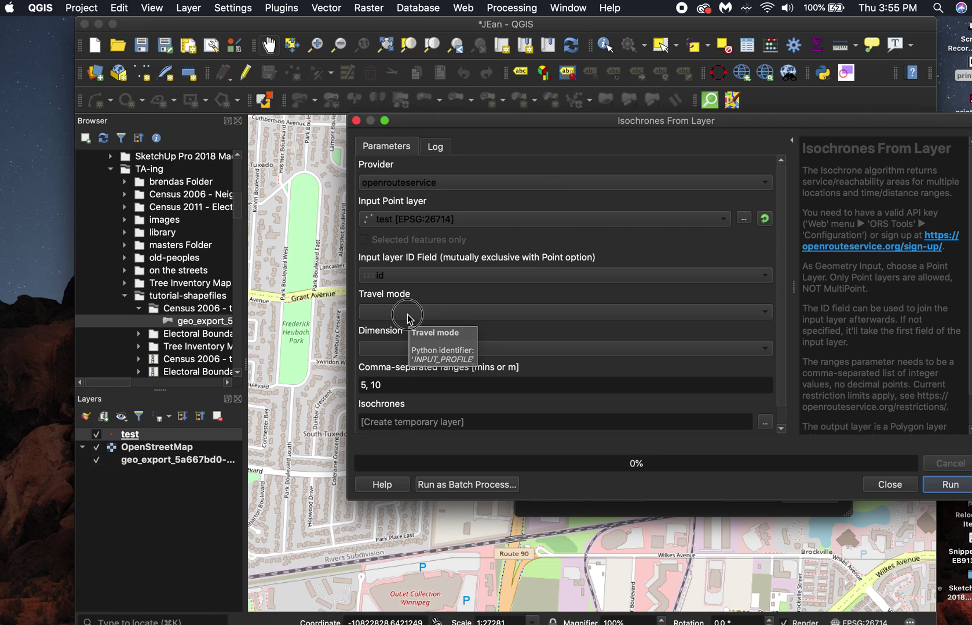
# Set travel mode to foot-walking and the isochrone dimension to time.
pyautogui.click(407, 315)
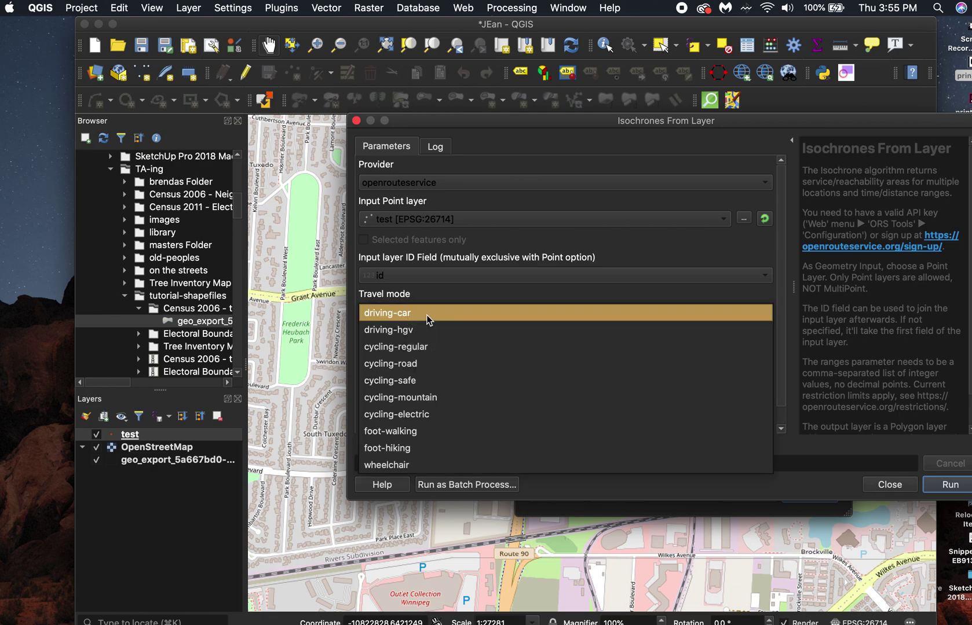
pyautogui.click(435, 298)
pyautogui.click(759, 318)
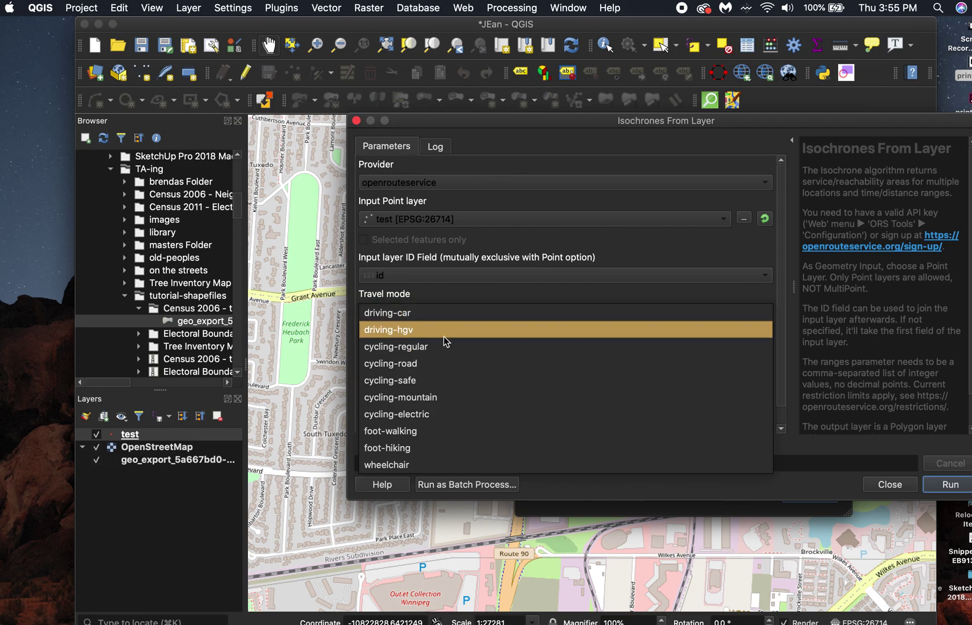
pyautogui.click(414, 434)
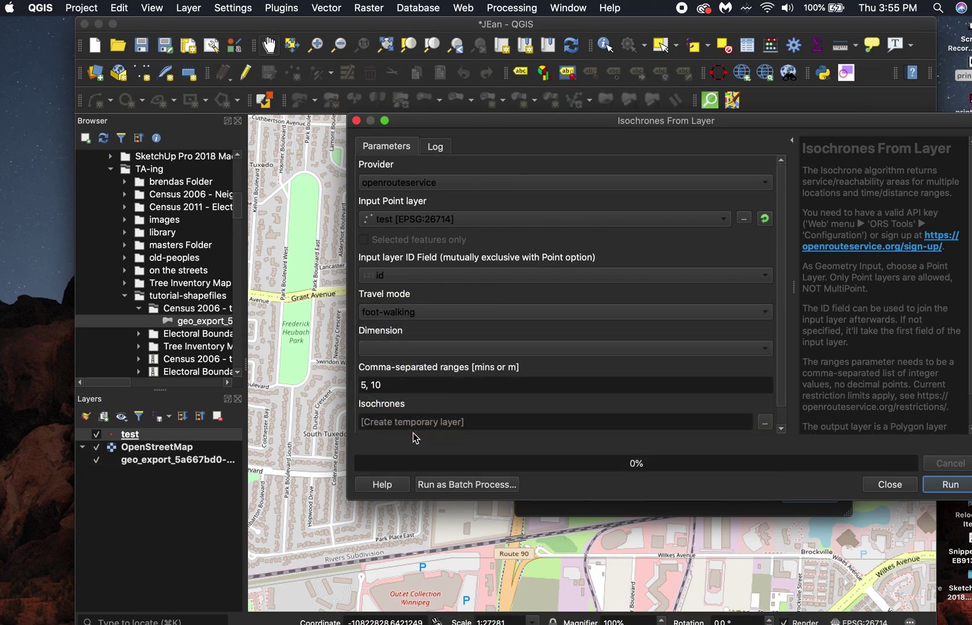
pyautogui.click(401, 348)
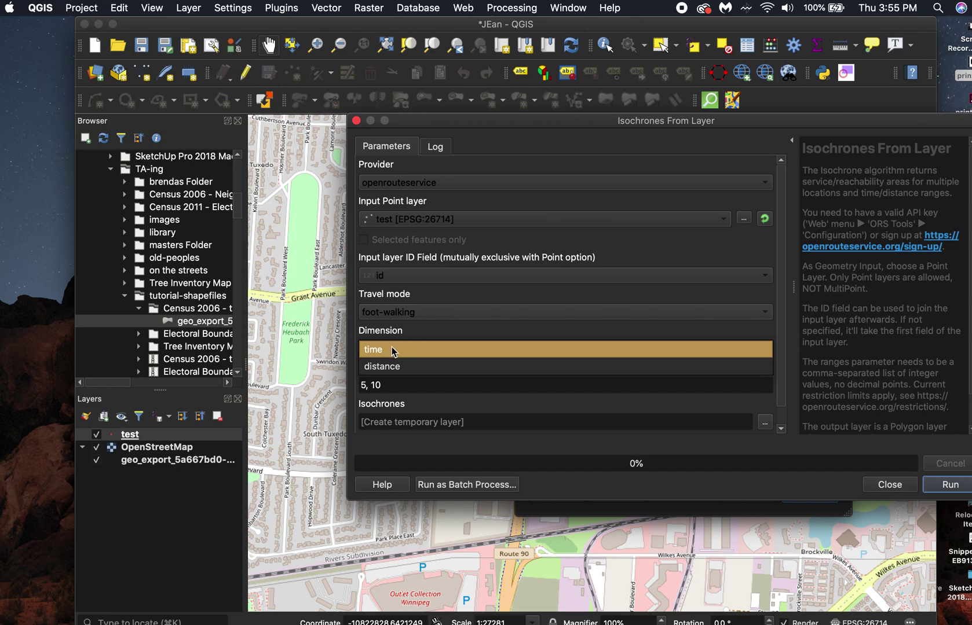
pyautogui.click(392, 350)
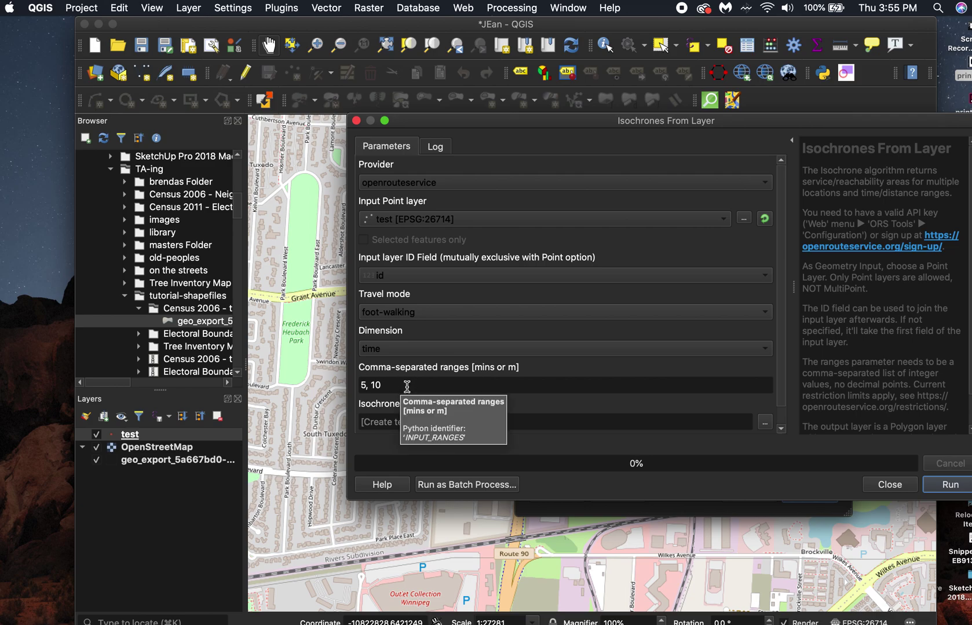
# Edit the ranges to read 5, 10, 15.
pyautogui.click(407, 386)
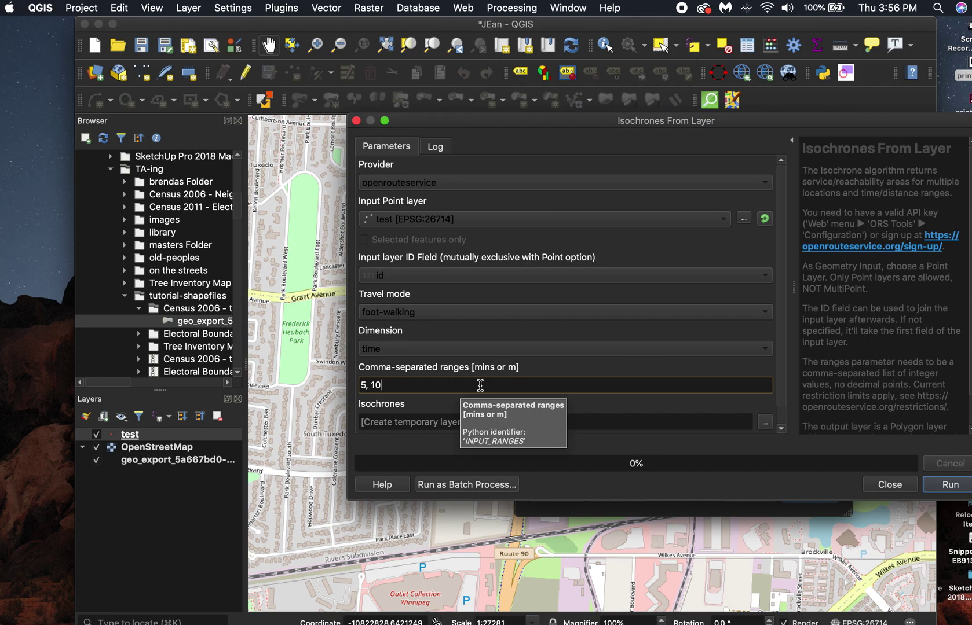
pyautogui.write(',')
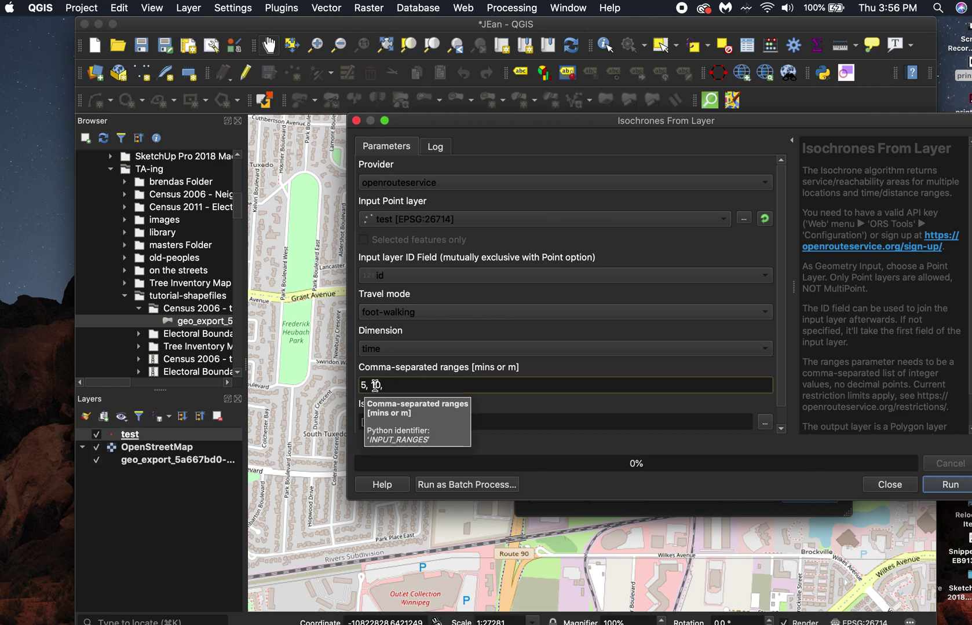
pyautogui.write('15')
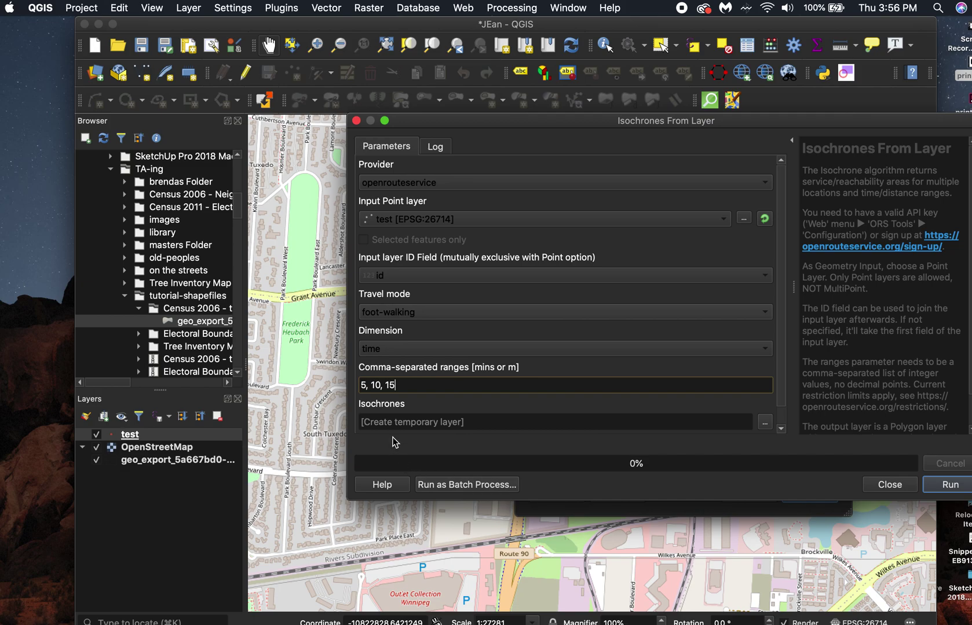
# Run the tool to create the 5, 10 and 15 mins walking Isochrones layer, then close it.
pyautogui.click(947, 489)
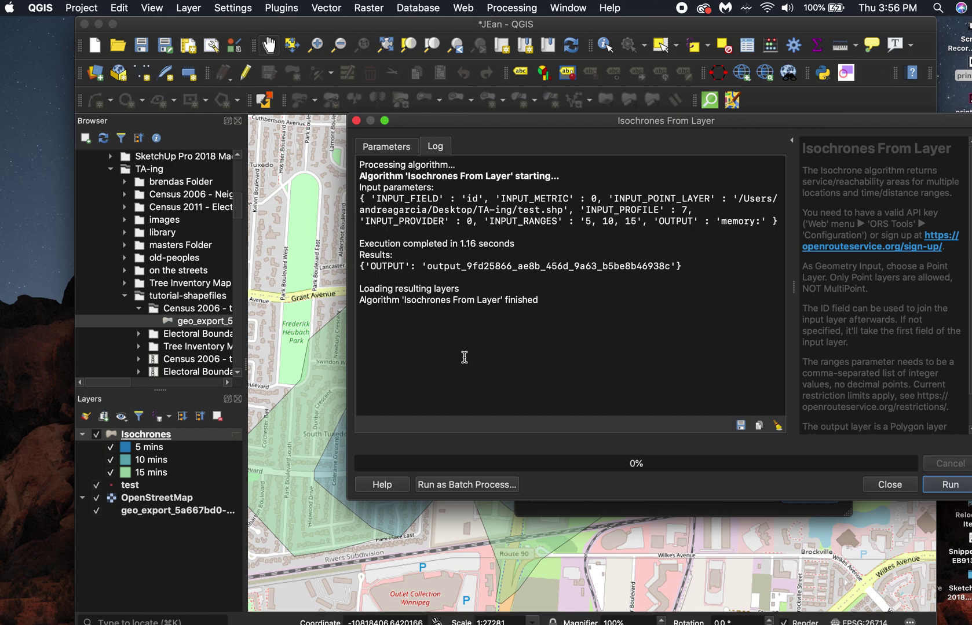
pyautogui.click(885, 489)
# Close the ORS Tools window and toggle the 10 and 15 mins polygons off and back on.
pyautogui.click(749, 494)
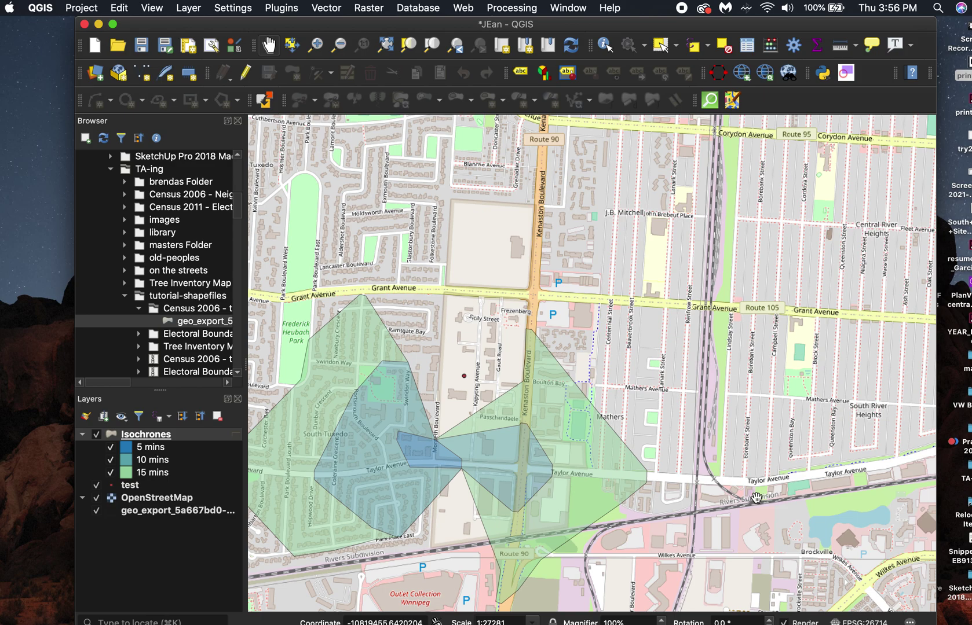
pyautogui.moveTo(450, 384); pyautogui.dragTo(556, 327)
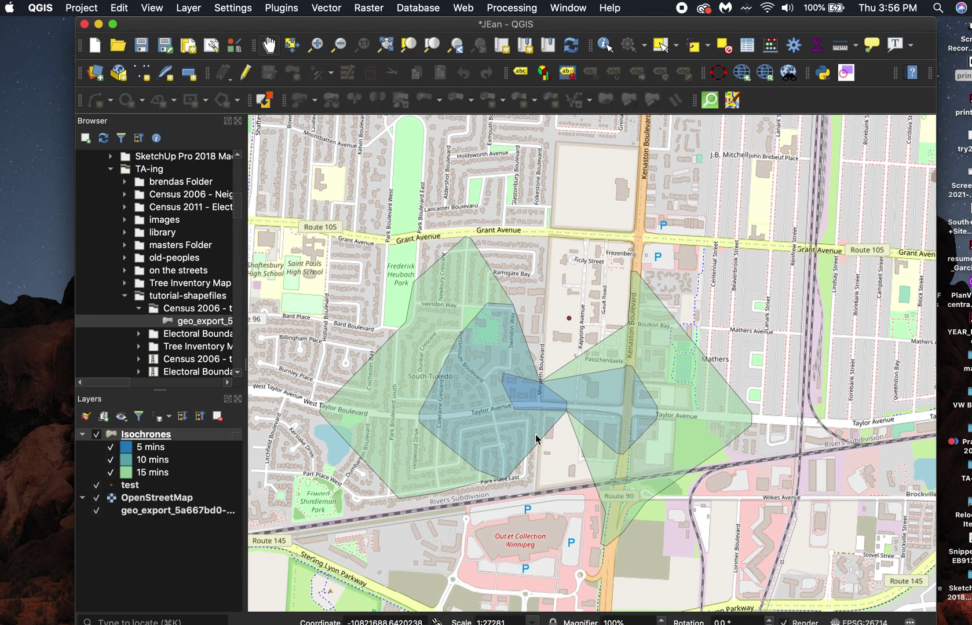
pyautogui.click(135, 448)
pyautogui.click(110, 460)
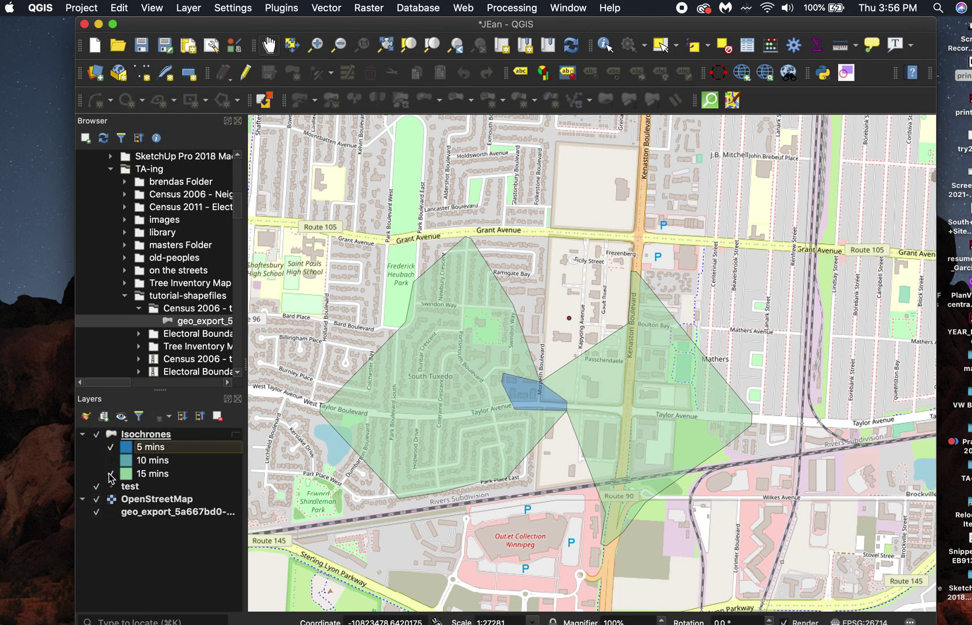
pyautogui.click(110, 475)
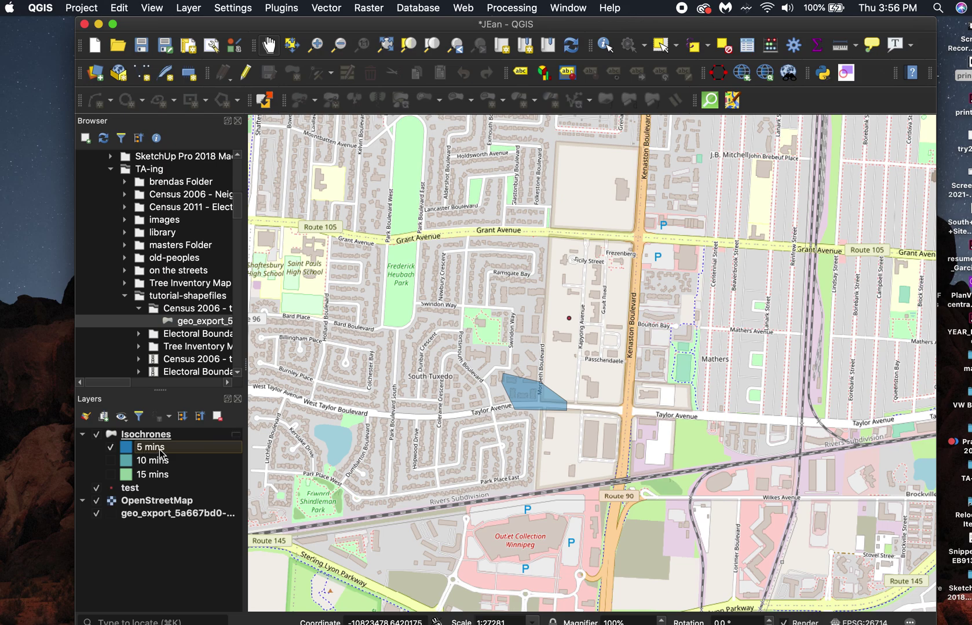
pyautogui.click(110, 460)
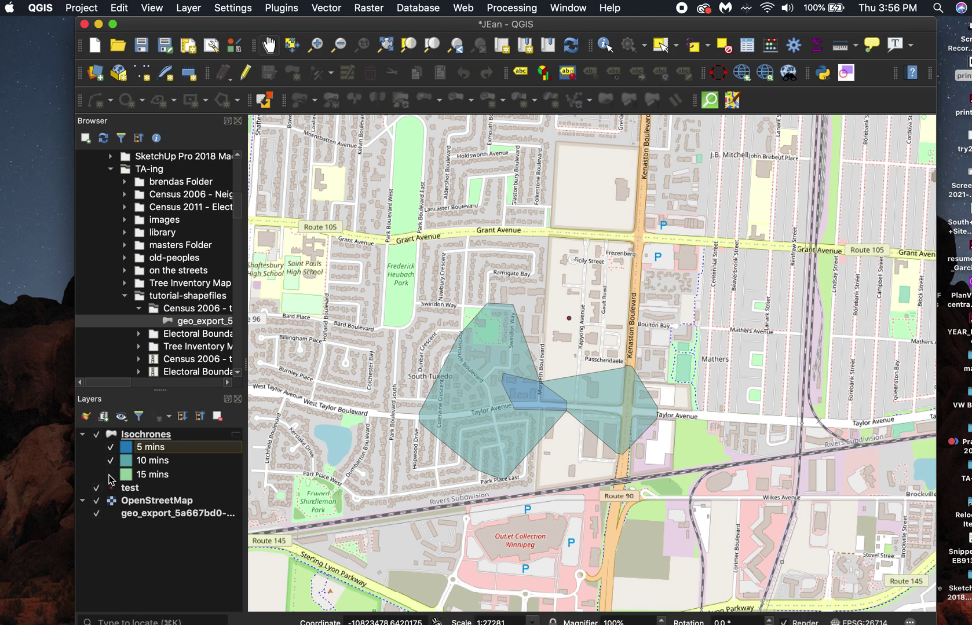
pyautogui.click(110, 475)
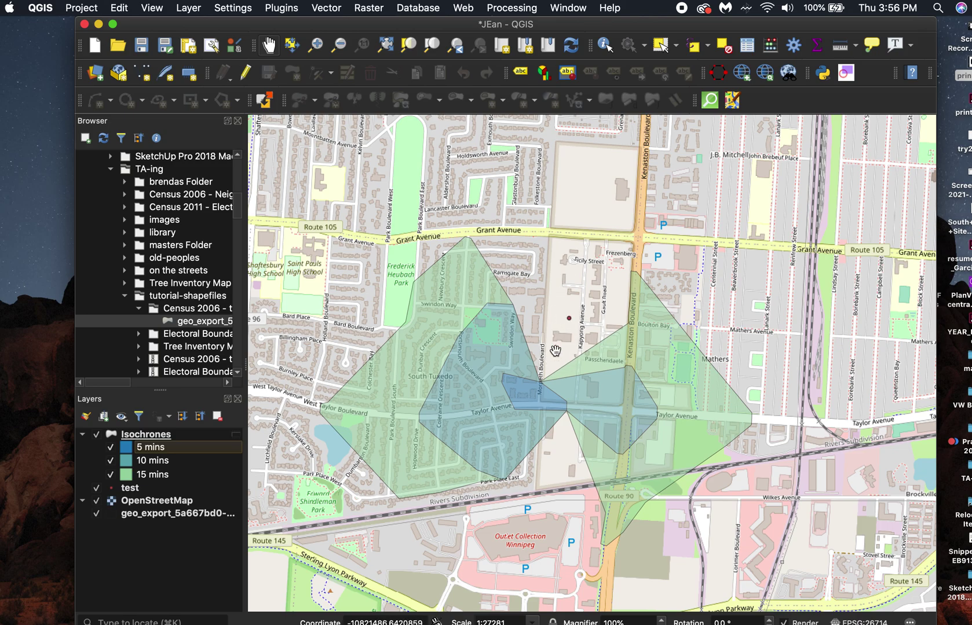
# Recentre the map on the isochrones and select the Isochrones group layer.
pyautogui.moveTo(560, 336); pyautogui.dragTo(552, 302)
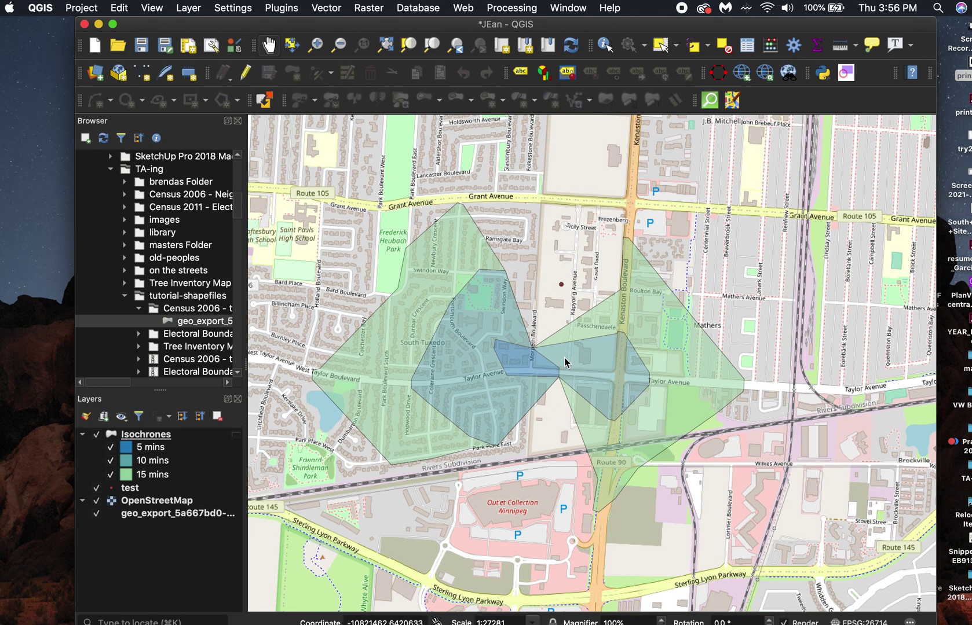
pyautogui.moveTo(564, 360); pyautogui.dragTo(567, 339)
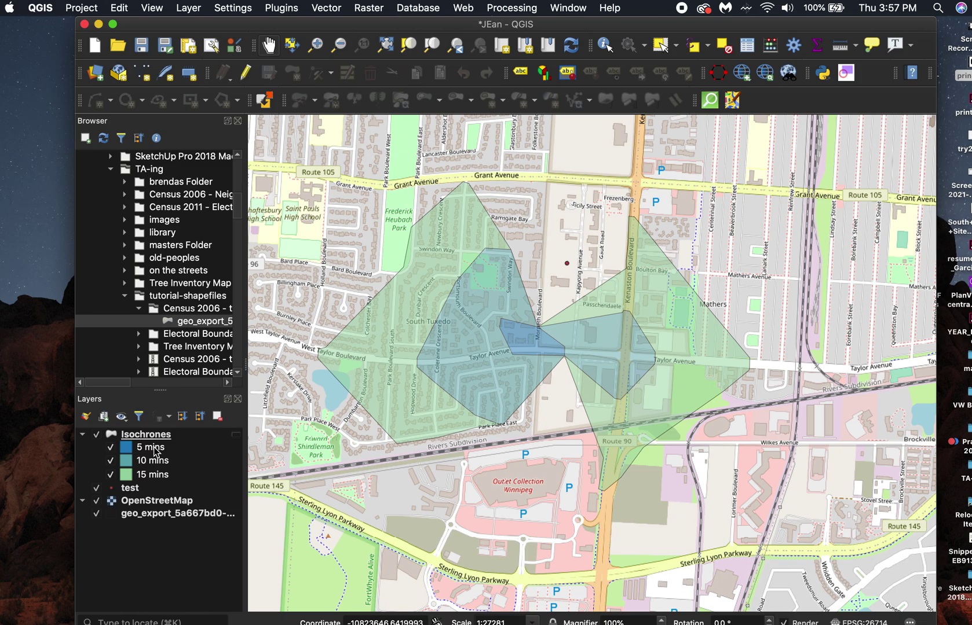
pyautogui.click(185, 436)
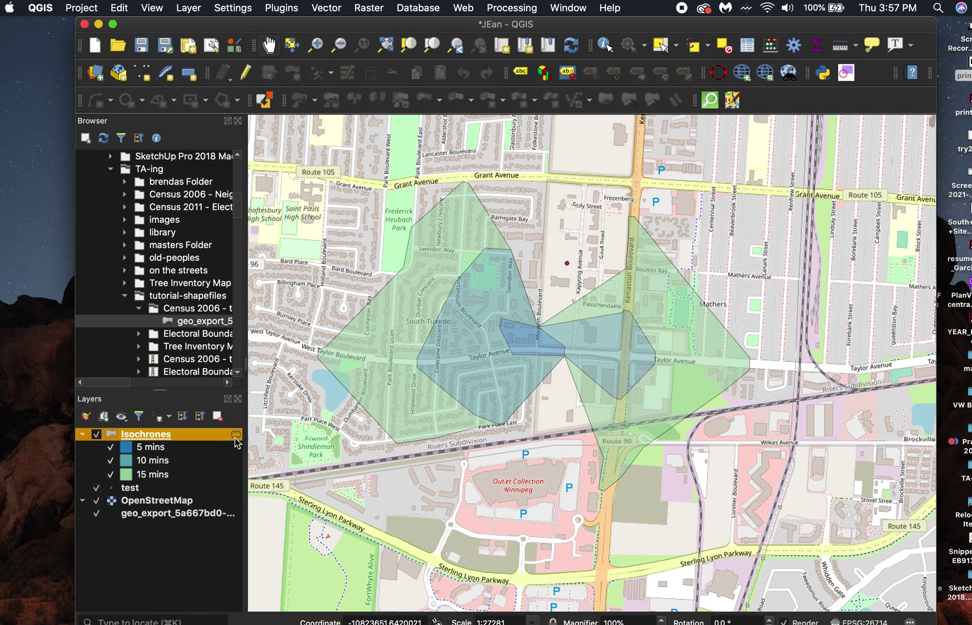
pyautogui.moveTo(234, 435)
pyautogui.rightClick(194, 435)
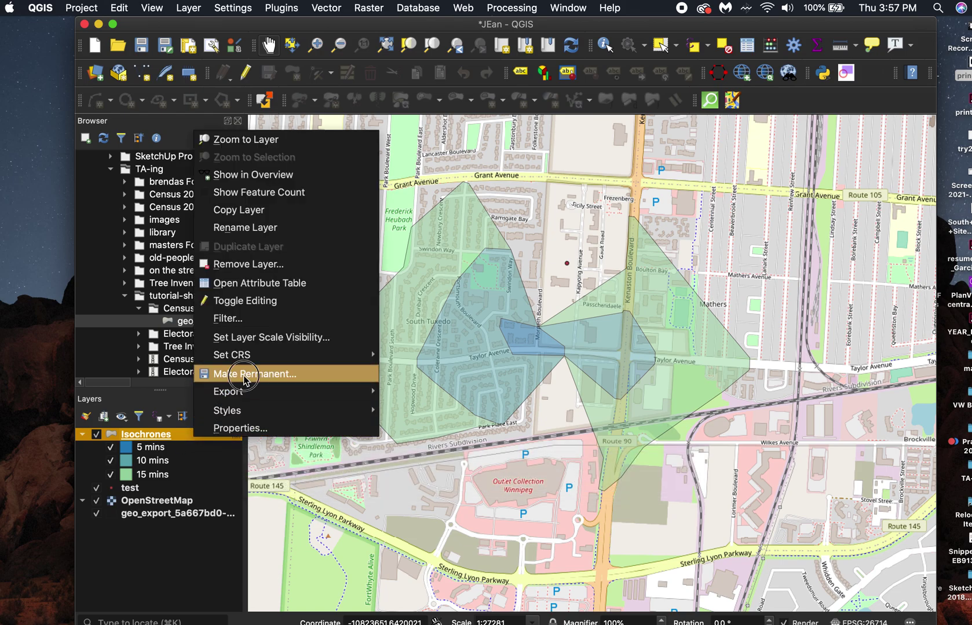
pyautogui.click(243, 380)
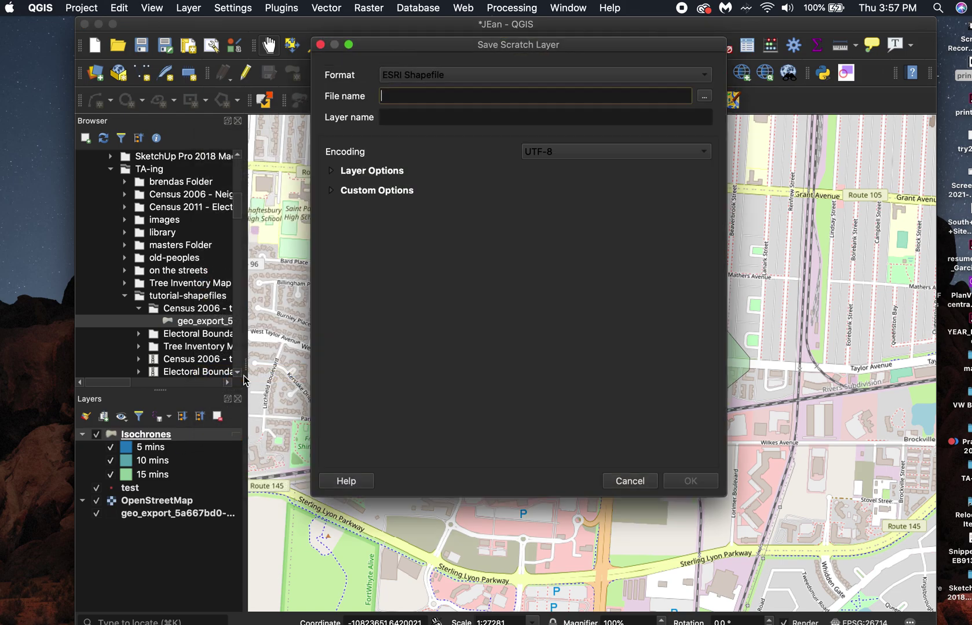
pyautogui.click(705, 101)
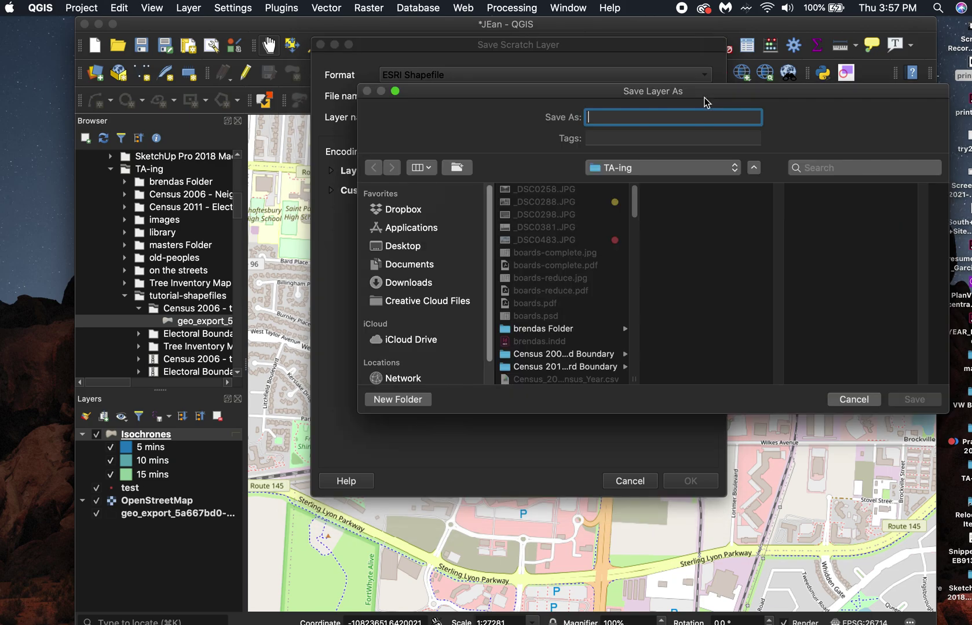
pyautogui.moveTo(681, 96); pyautogui.dragTo(707, 160)
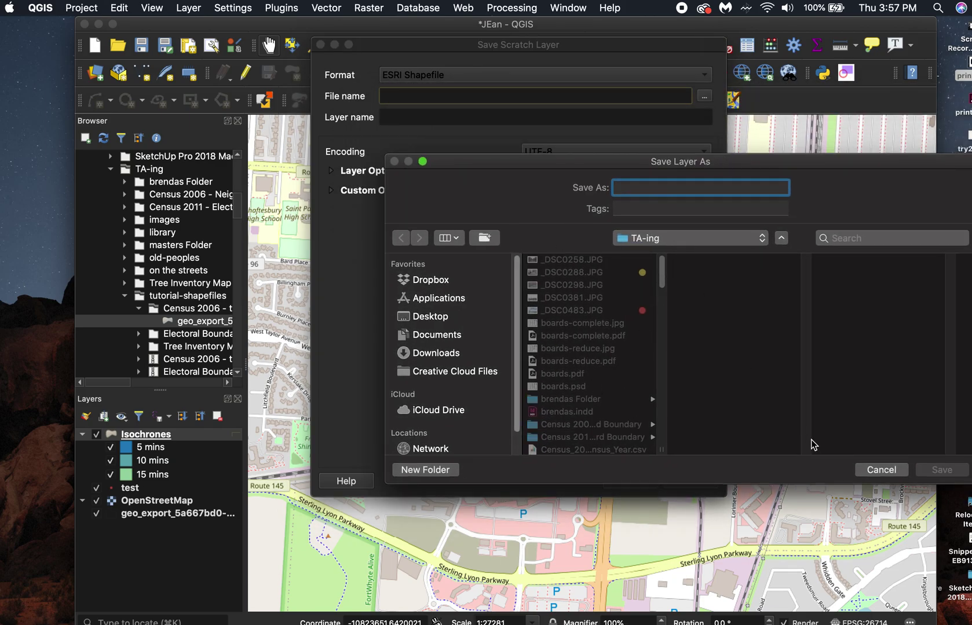
pyautogui.click(886, 470)
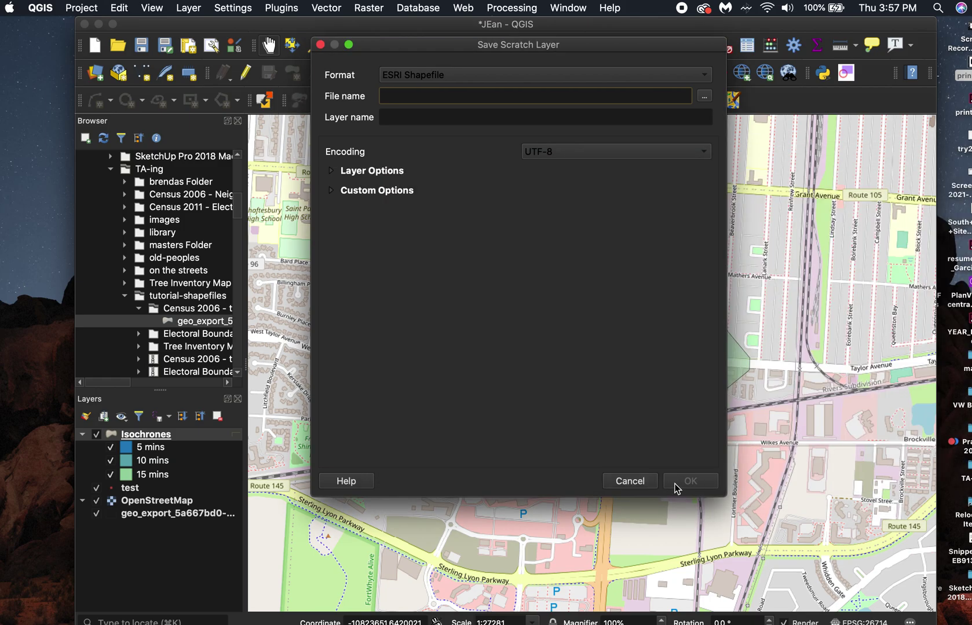
pyautogui.click(631, 482)
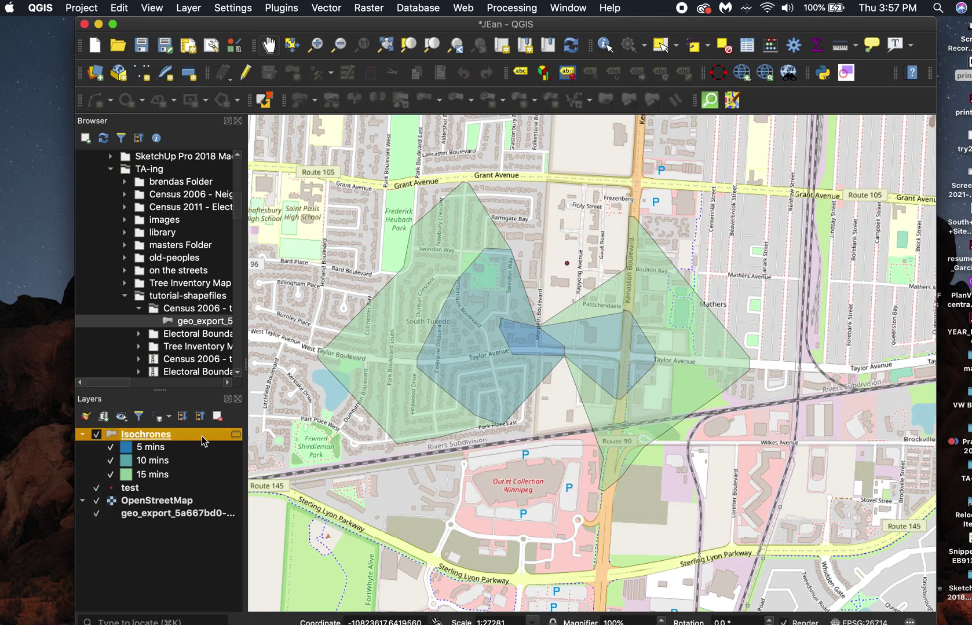
pyautogui.scroll(-1, 541, 461)
pyautogui.moveTo(533, 491); pyautogui.dragTo(544, 446)
pyautogui.scroll(-2, 544, 446)
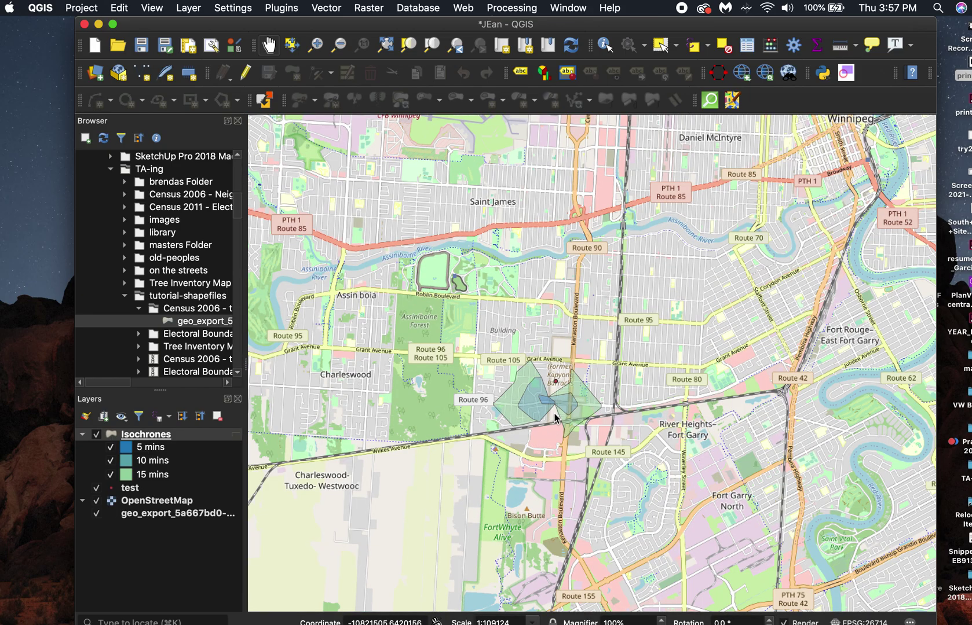
pyautogui.scroll(2, 553, 408)
pyautogui.scroll(1, 553, 408)
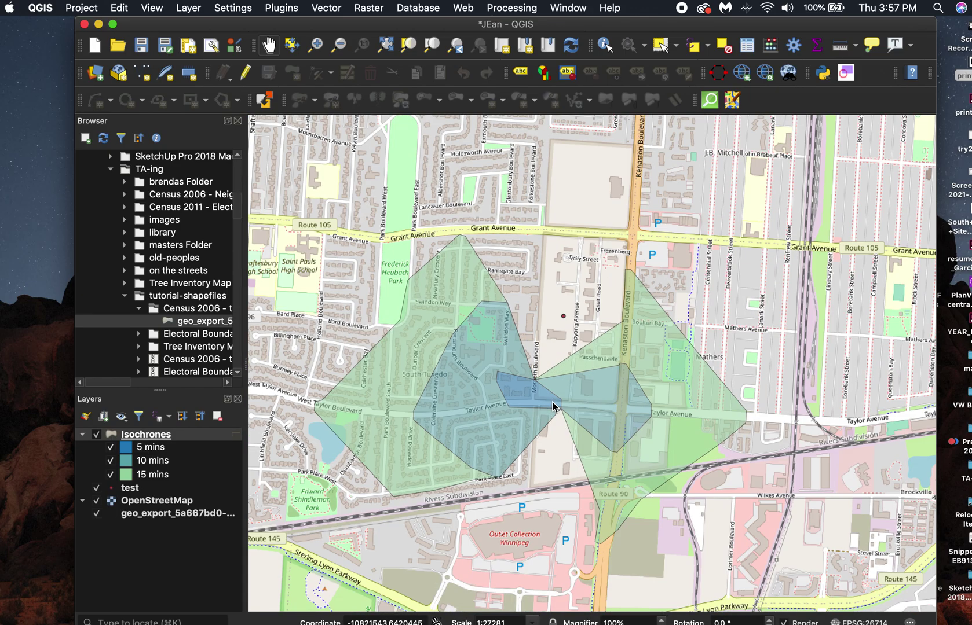